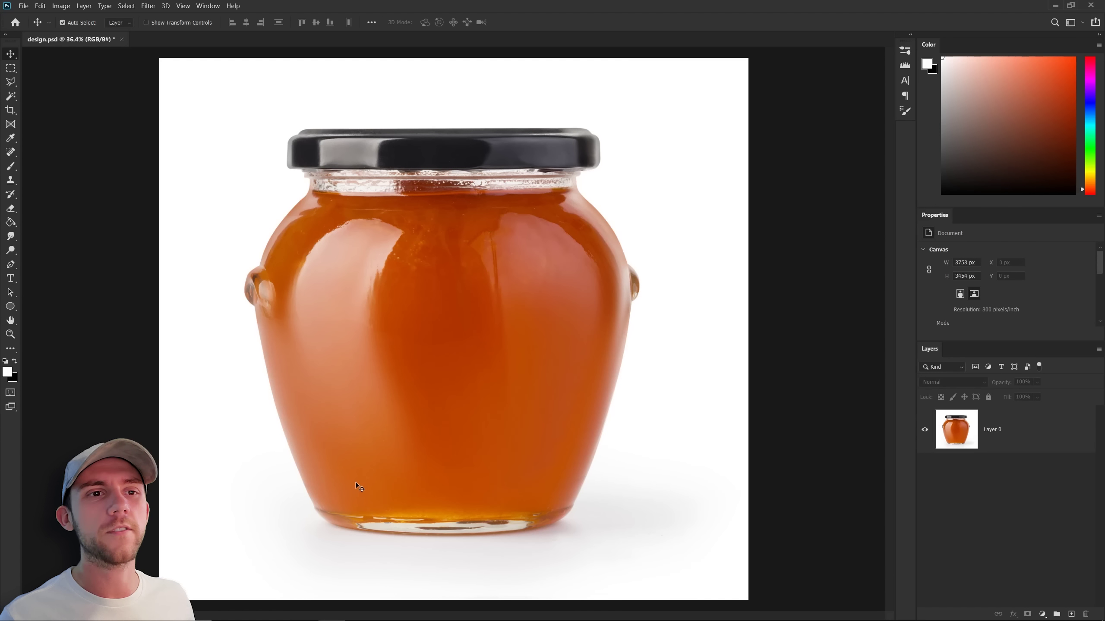
Paint two short brush strokes on a new layer over the right half of the jar's glass body.
key(ctrl+shift+alt+n)
key(b)
mouse_move(571, 242)
mouse_down()
mouse_move(329, 242)
mouse_move(353, 487)
mouse_move(580, 244)
mouse_up()
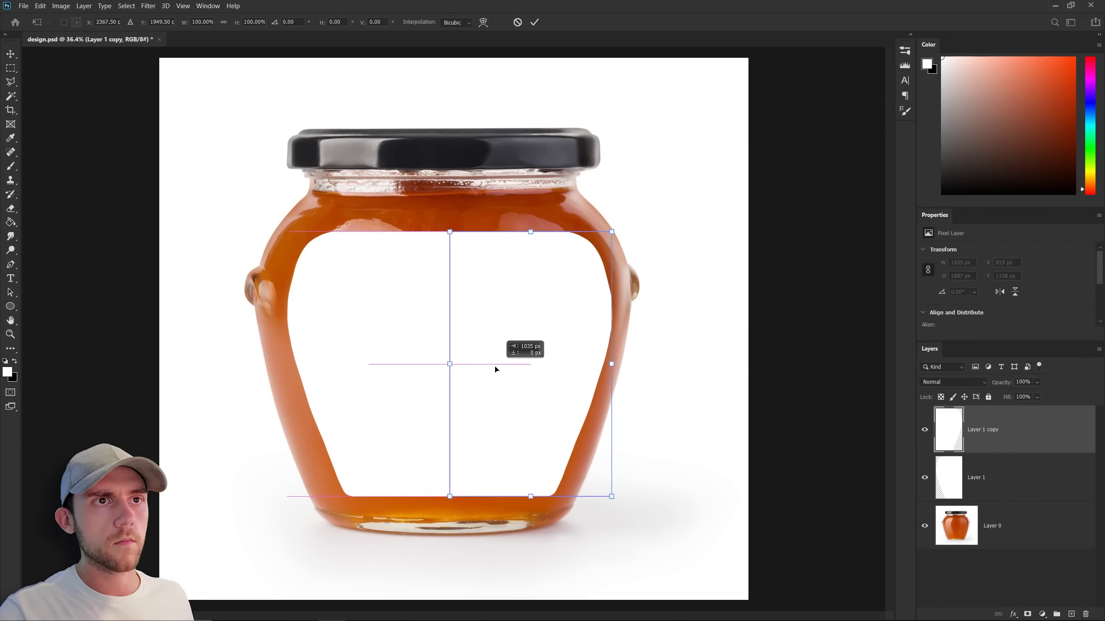
drag(496, 365, 485, 365)
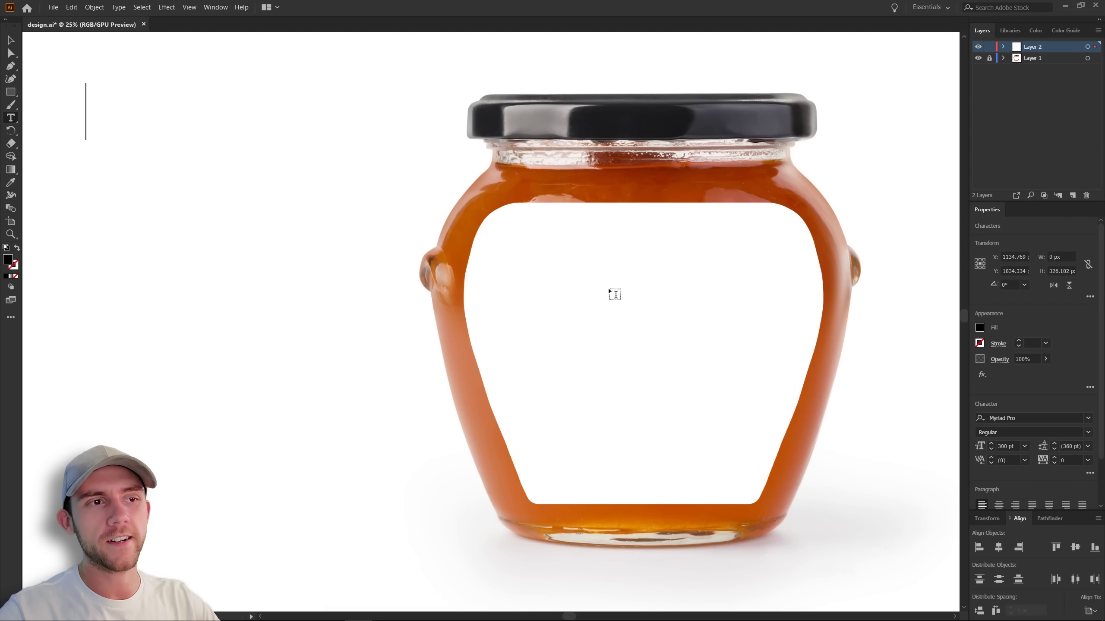
Enter the label text beside the jar on four lines: Sploosh, Spiced Peaches, Aged 100 Years and Peach Image.
text(Sploosh)
key(Return)
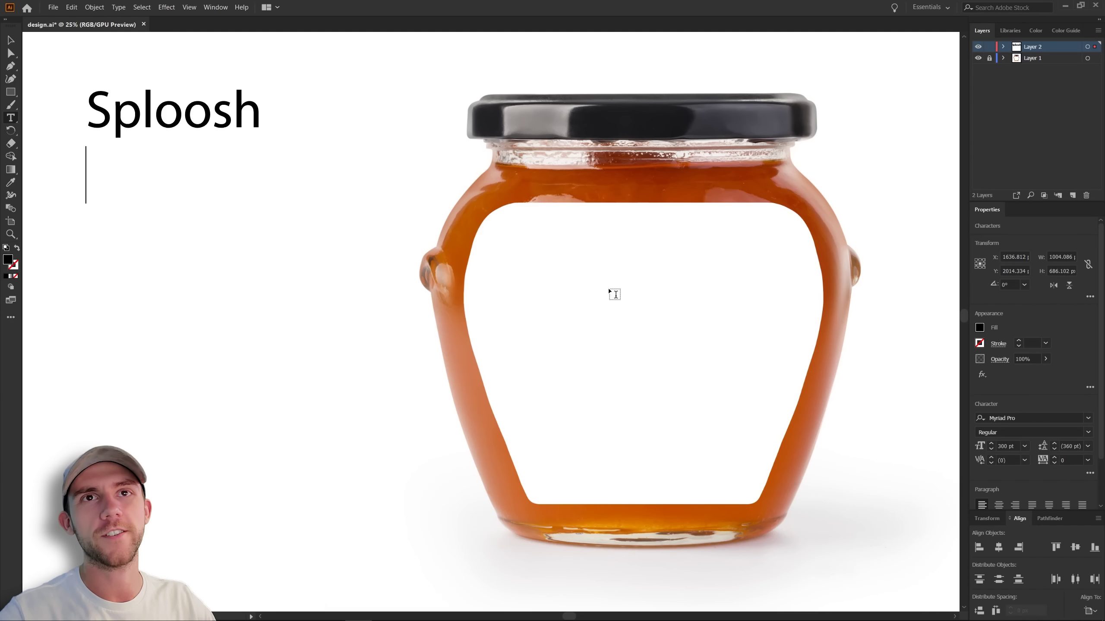
text(Spiced Peaches)
key(Return)
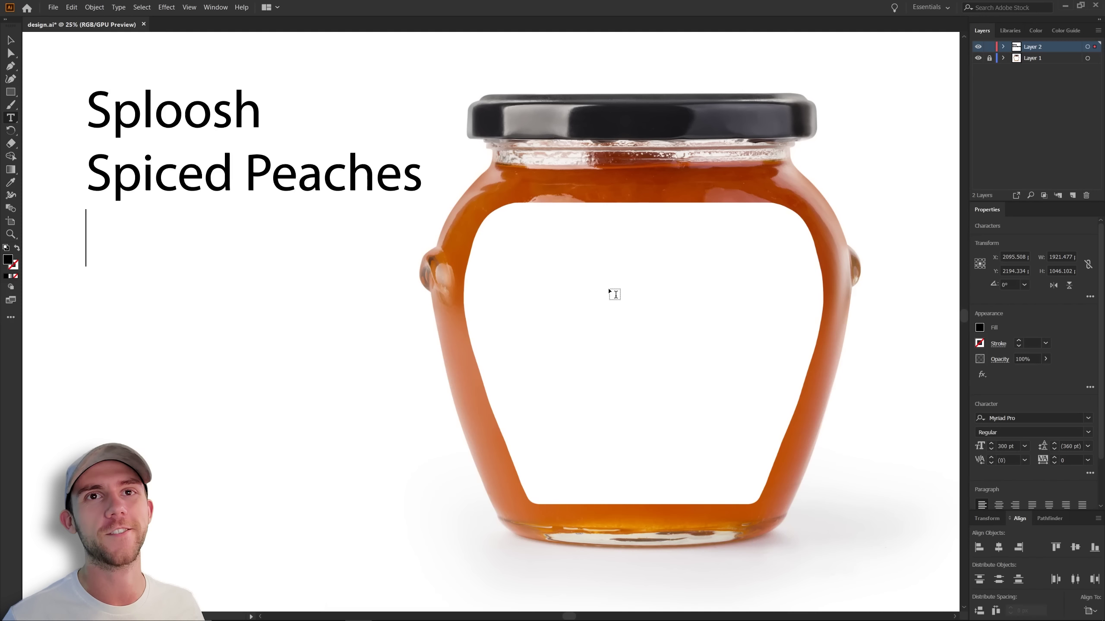
text(Aged 100 Years )
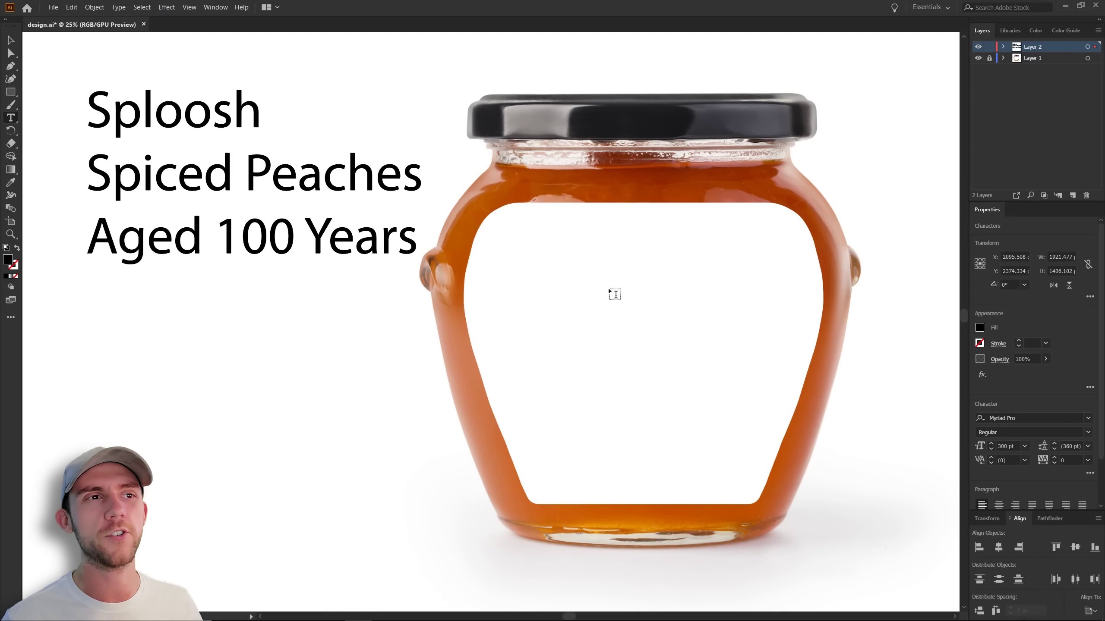
text(Peach Image)
key(Escape)
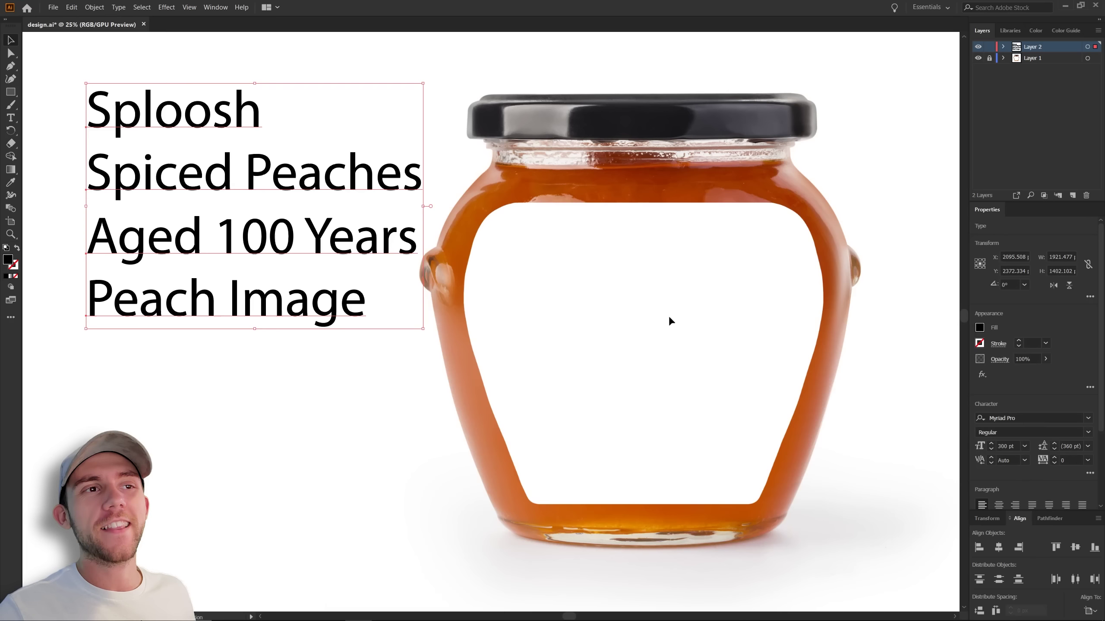
click(704, 310)
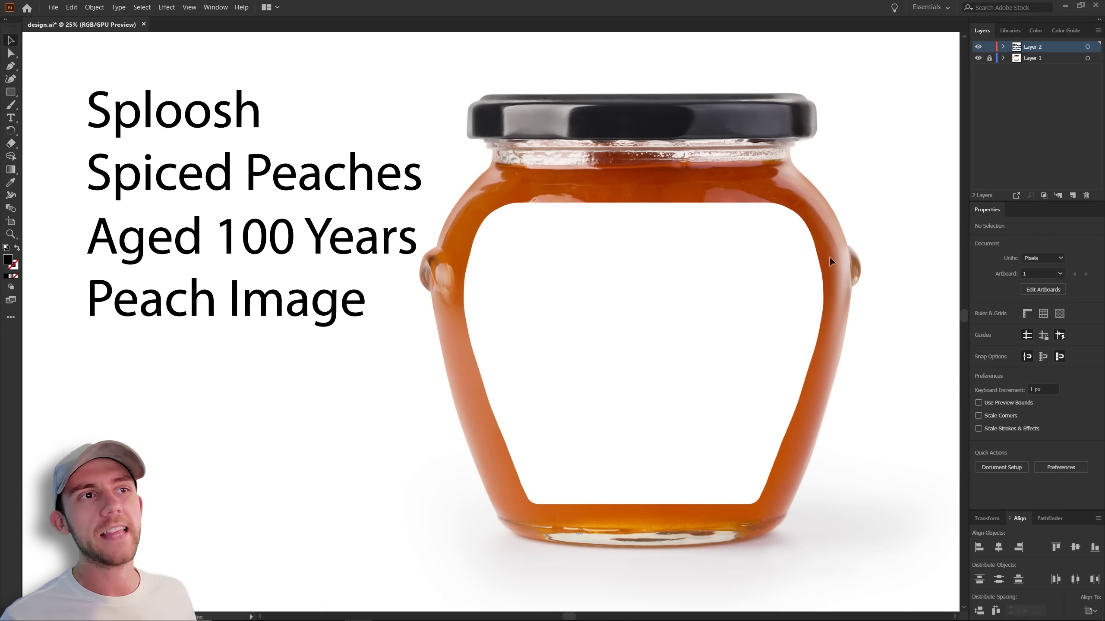
Move Sploosh to the upper part of the white label and enlarge it, with Peach Image placed directly beneath.
drag(196, 146, 668, 295)
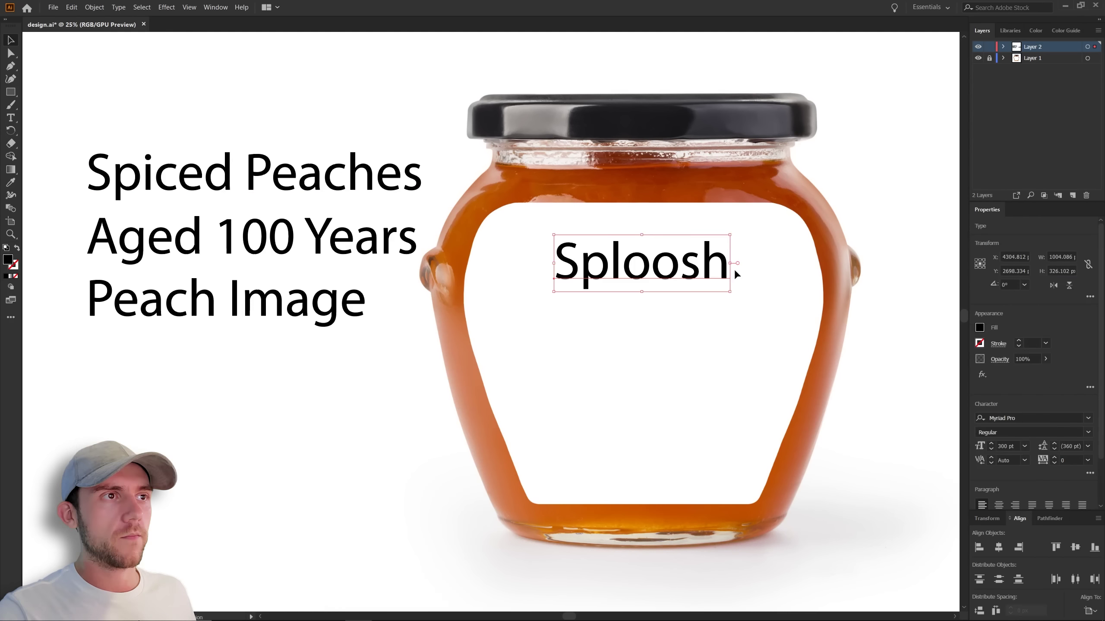
drag(742, 266, 792, 266)
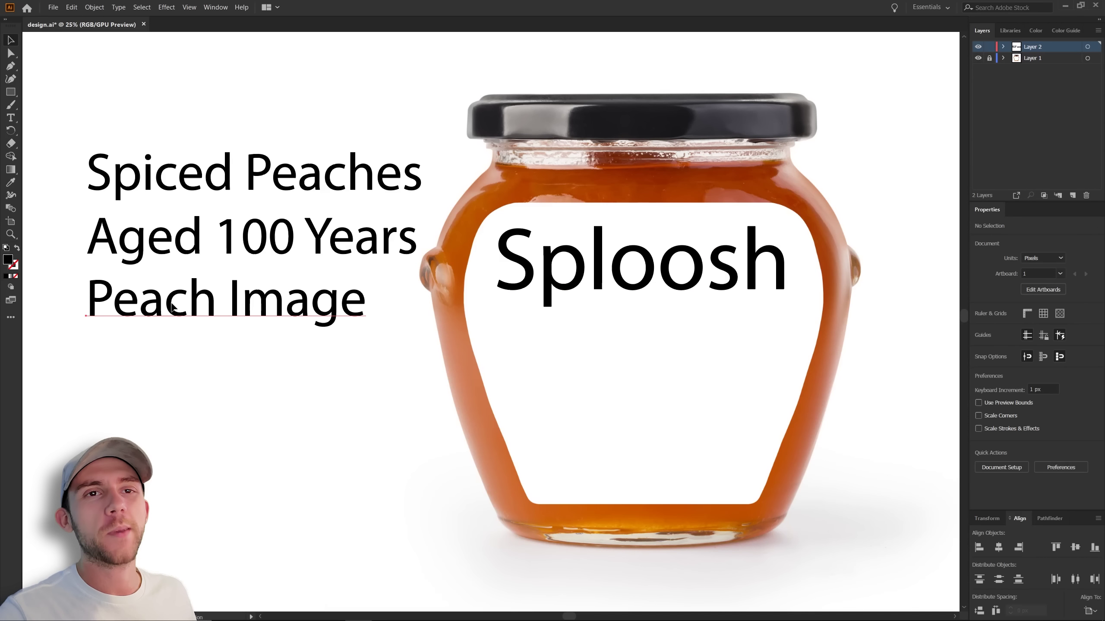
drag(172, 308, 639, 336)
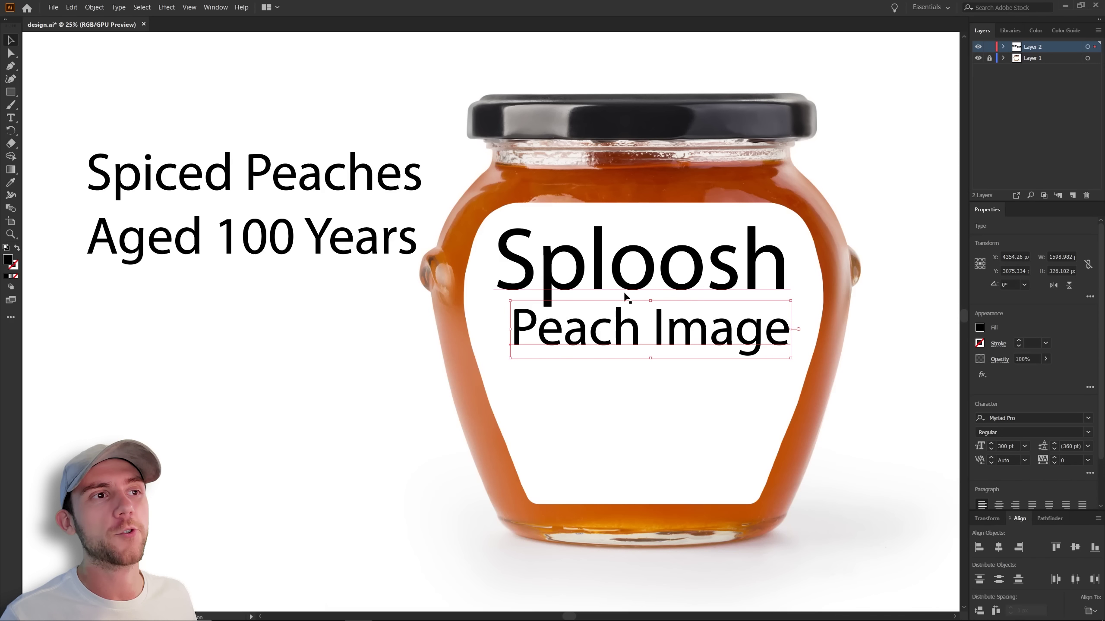
Place Spiced Peaches at the bottom of the label with a reduced Aged 100 Years above it, and save the file.
key(ctrl+shift+a)
drag(221, 174, 617, 474)
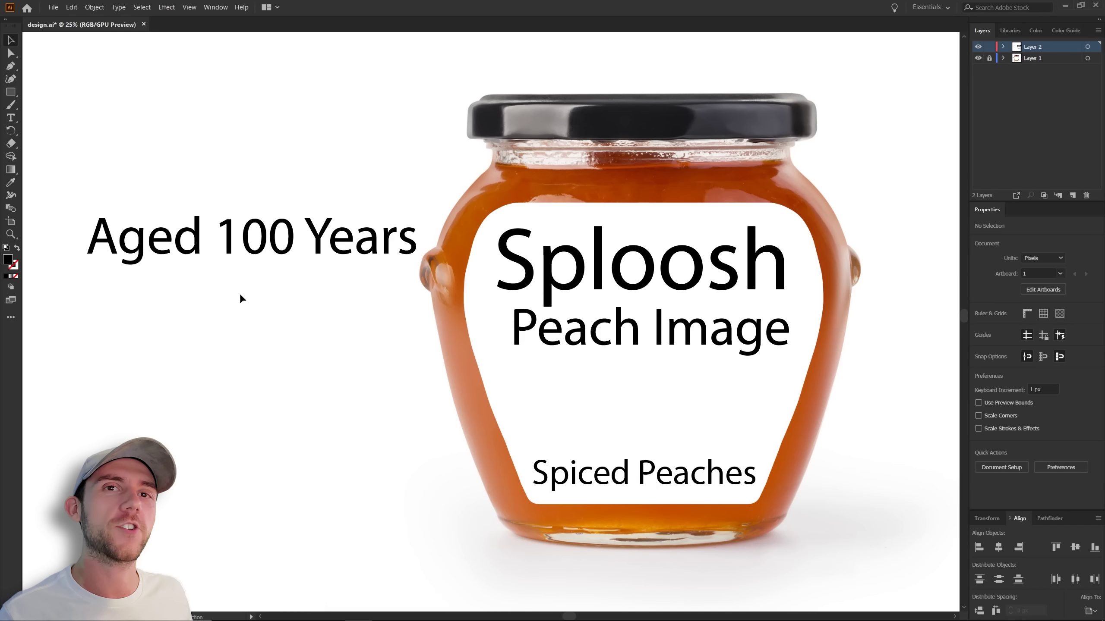
drag(182, 245, 575, 396)
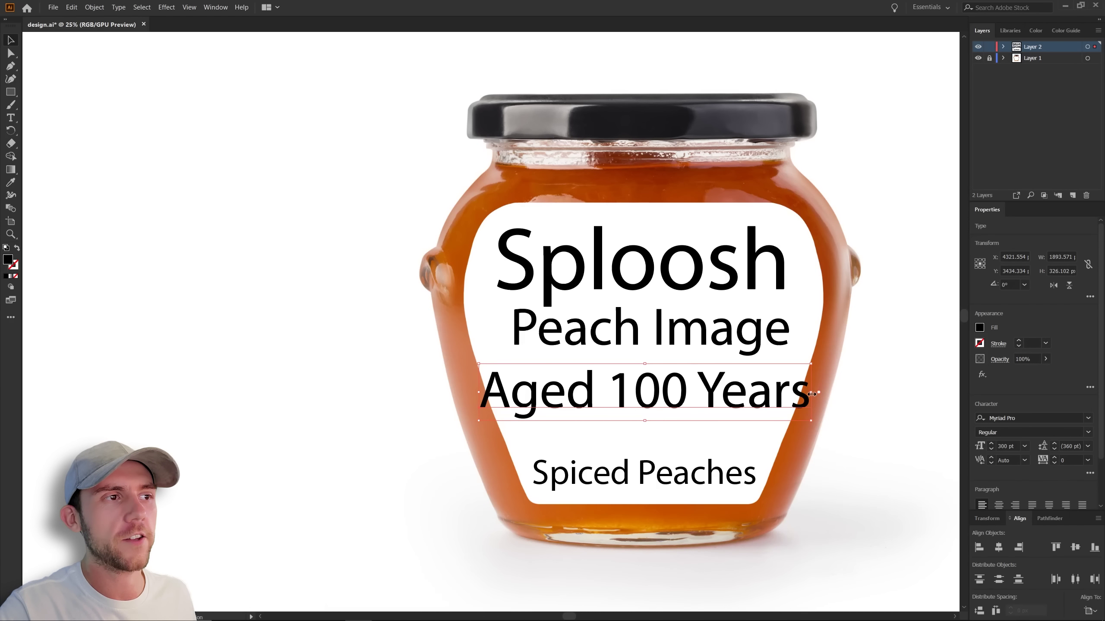
drag(812, 394, 741, 394)
click(332, 394)
key(ctrl+s)
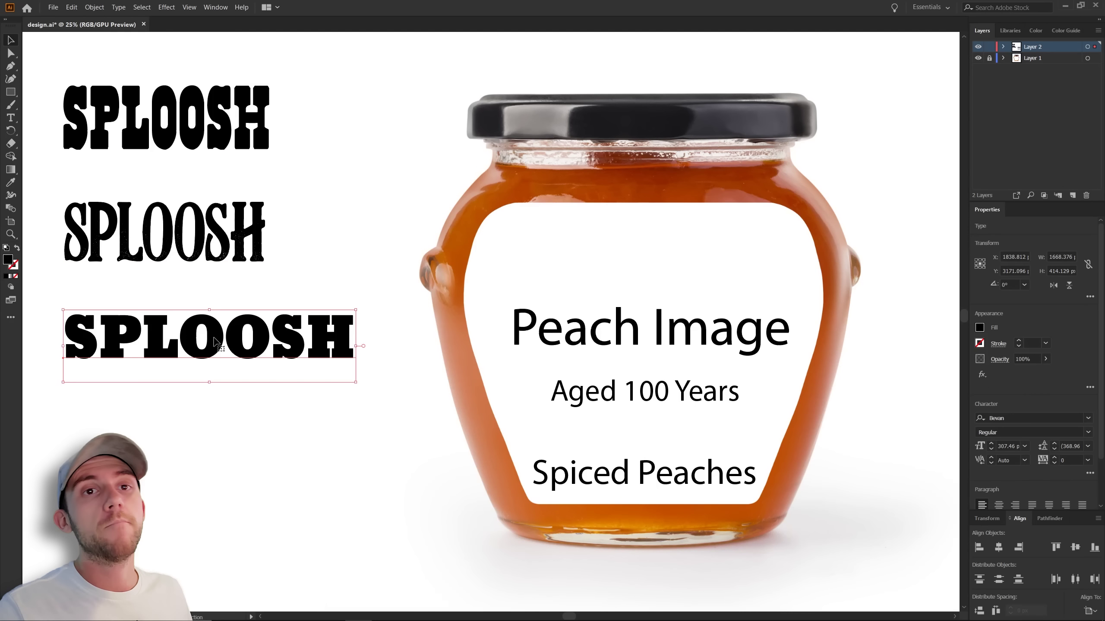
Try the SPLOOSH lettering variants on the label and enlarge the Germinabunt Regular Rough version there.
drag(215, 340, 647, 269)
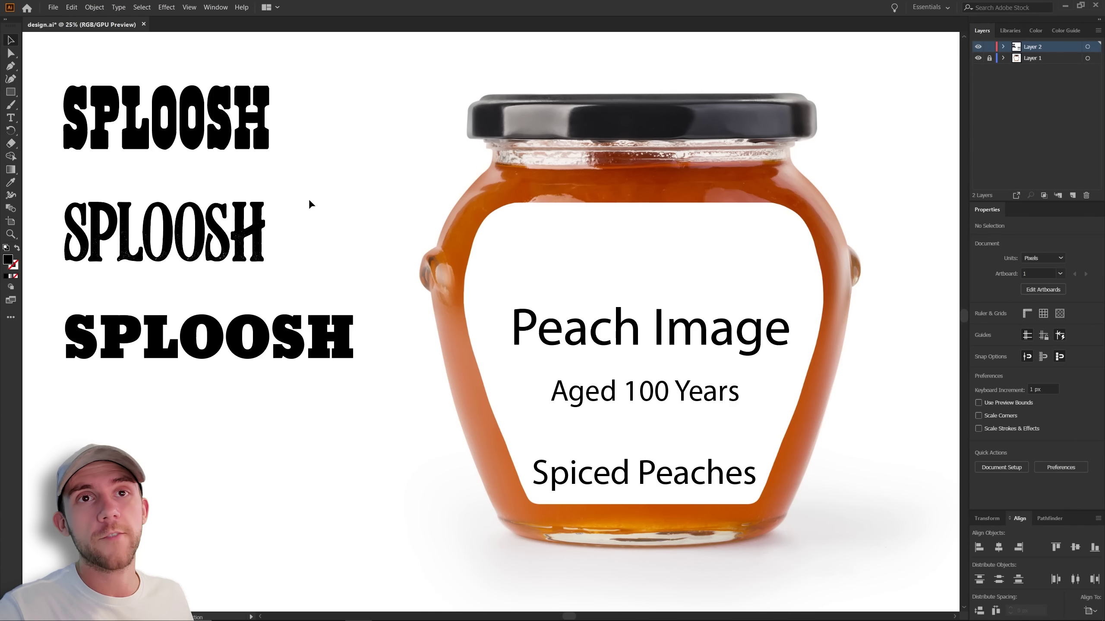
drag(191, 112, 666, 253)
drag(645, 314, 655, 359)
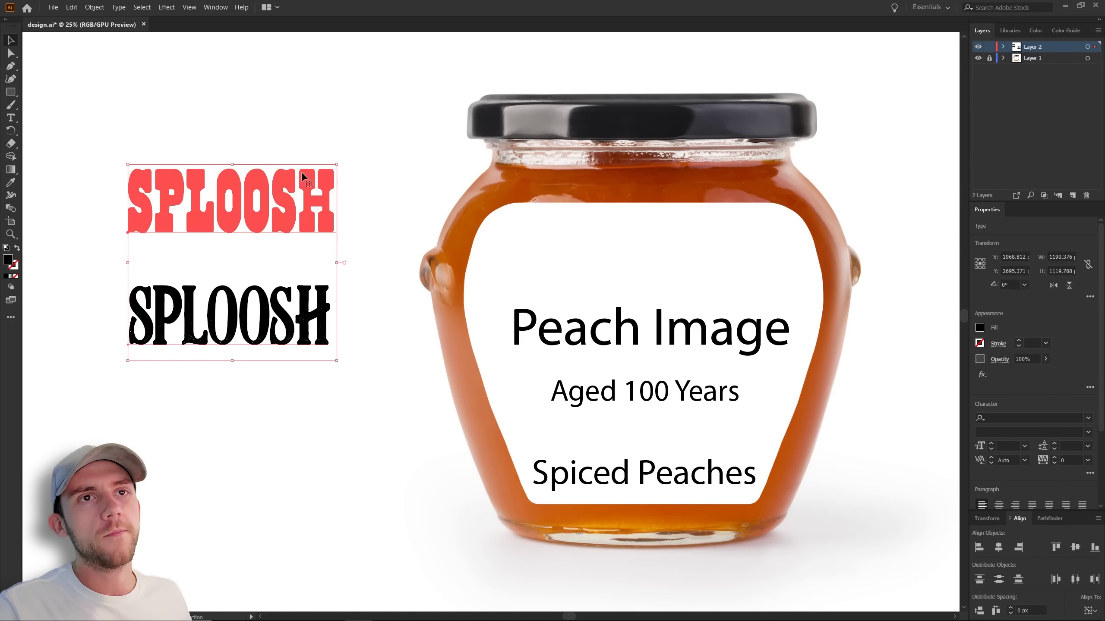
click(344, 143)
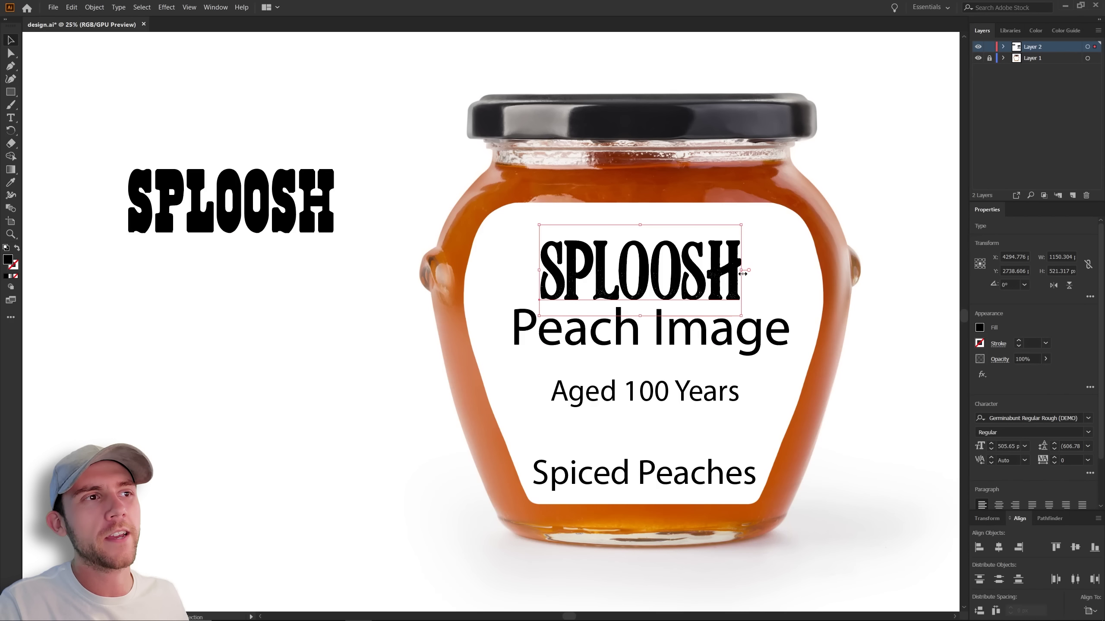
drag(742, 274, 768, 277)
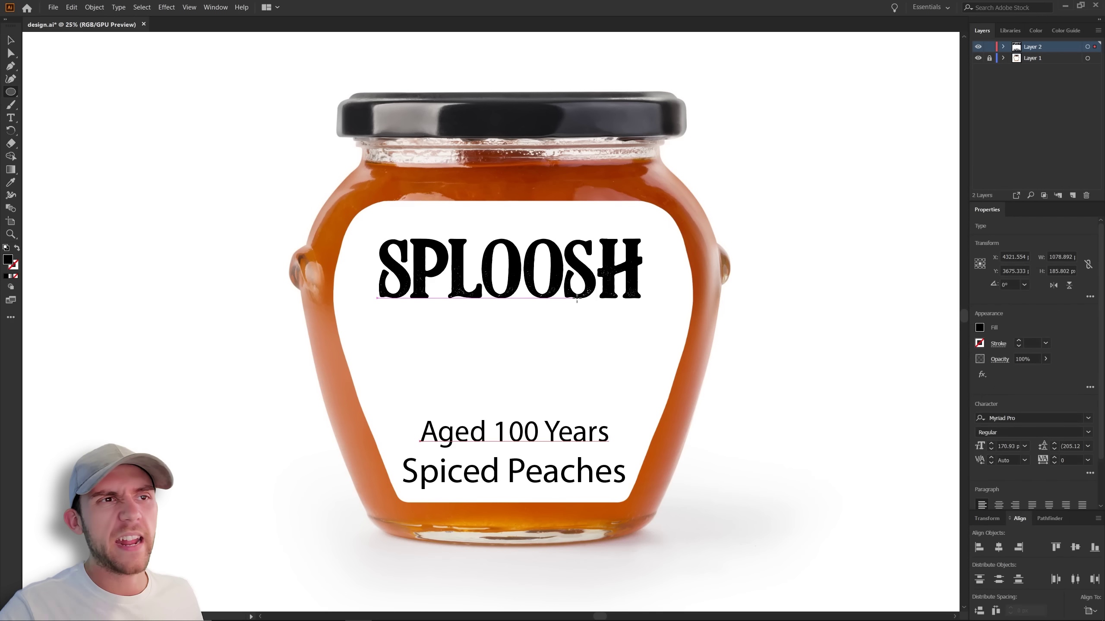
Draw a black outlined ellipse beneath SPLOOSH and lengthen the outer letters downward so the lettering arches around it.
drag(576, 297, 439, 421)
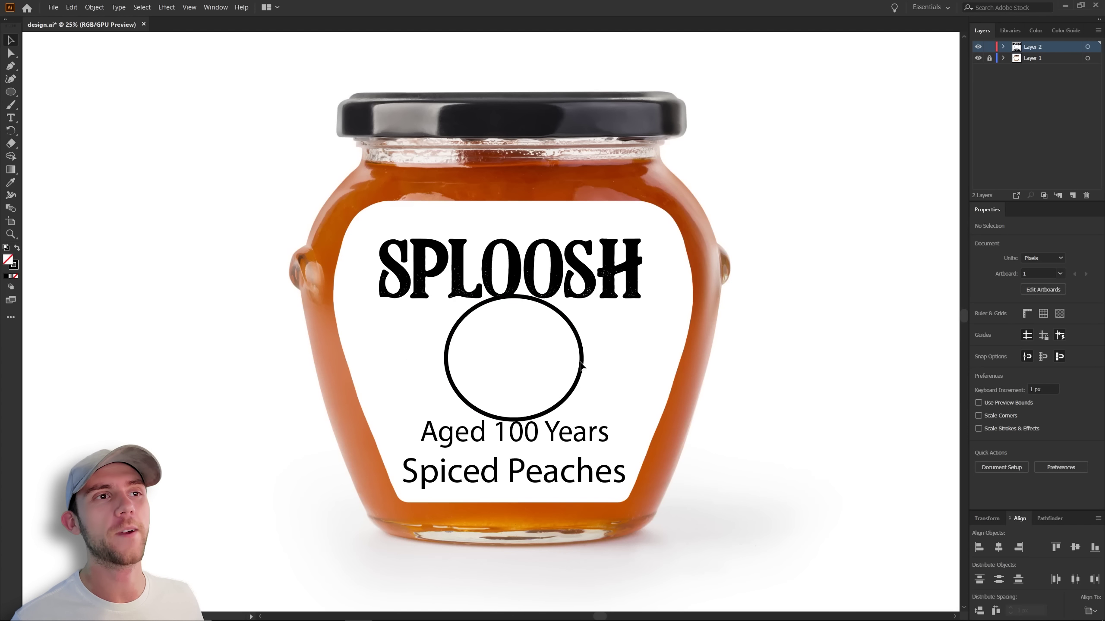
click(394, 270)
shift+click(608, 269)
click(420, 274)
mouse_move(510, 299)
mouse_down()
mouse_move(510, 336)
mouse_move(508, 290)
mouse_up()
shift+click(585, 272)
click(458, 272)
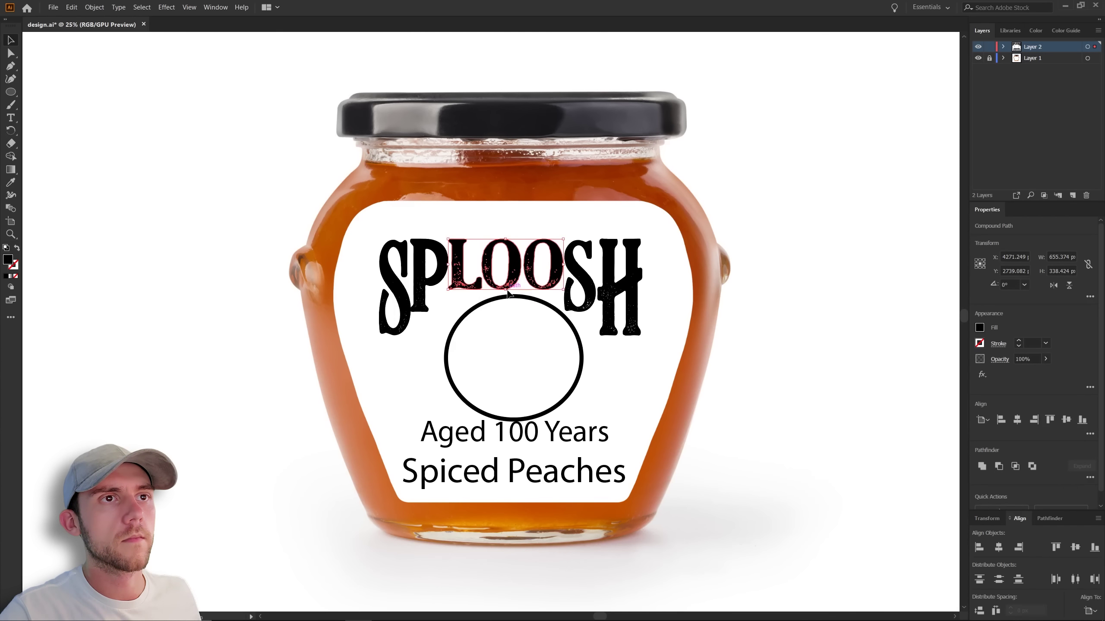
key(ctrl+z)
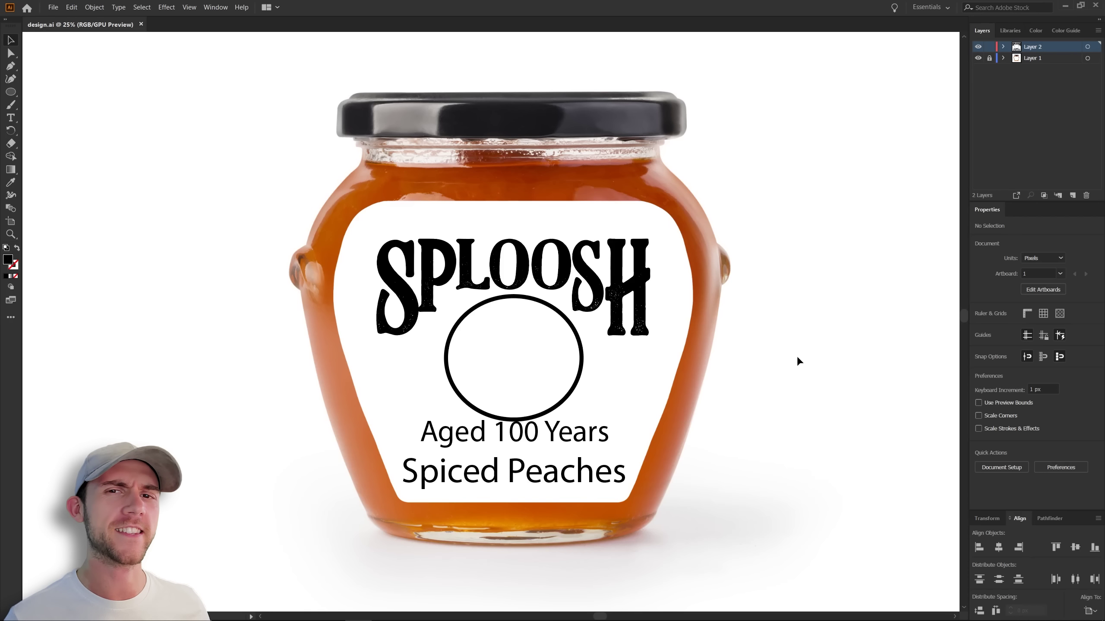
Frame SPLOOSH with a double rounded black rectangle and place the whole-peach line drawing with its leaf at its lower edge.
mouse_move(367, 234)
mouse_down()
mouse_move(457, 324)
mouse_move(659, 350)
mouse_up()
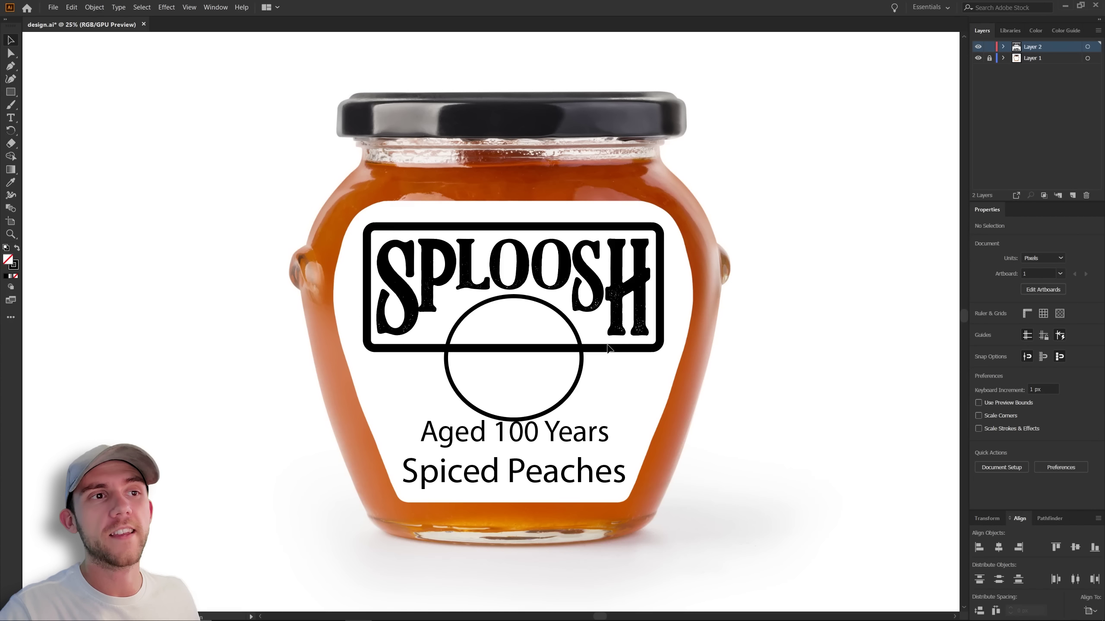
click(609, 349)
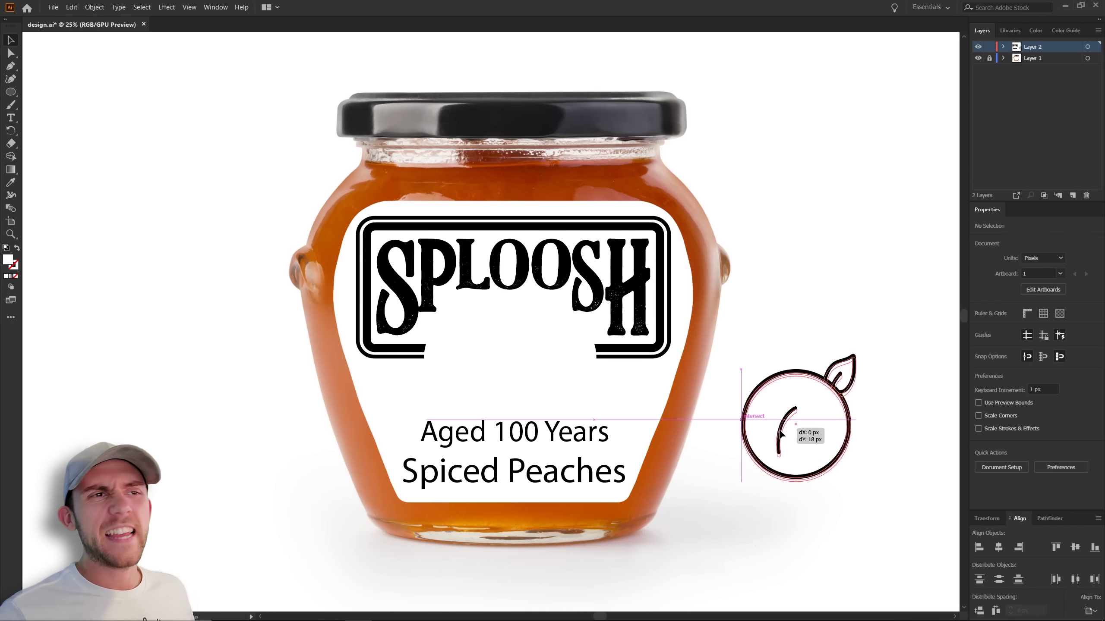
mouse_move(785, 425)
mouse_down()
mouse_move(459, 301)
mouse_move(502, 349)
mouse_move(496, 357)
mouse_up()
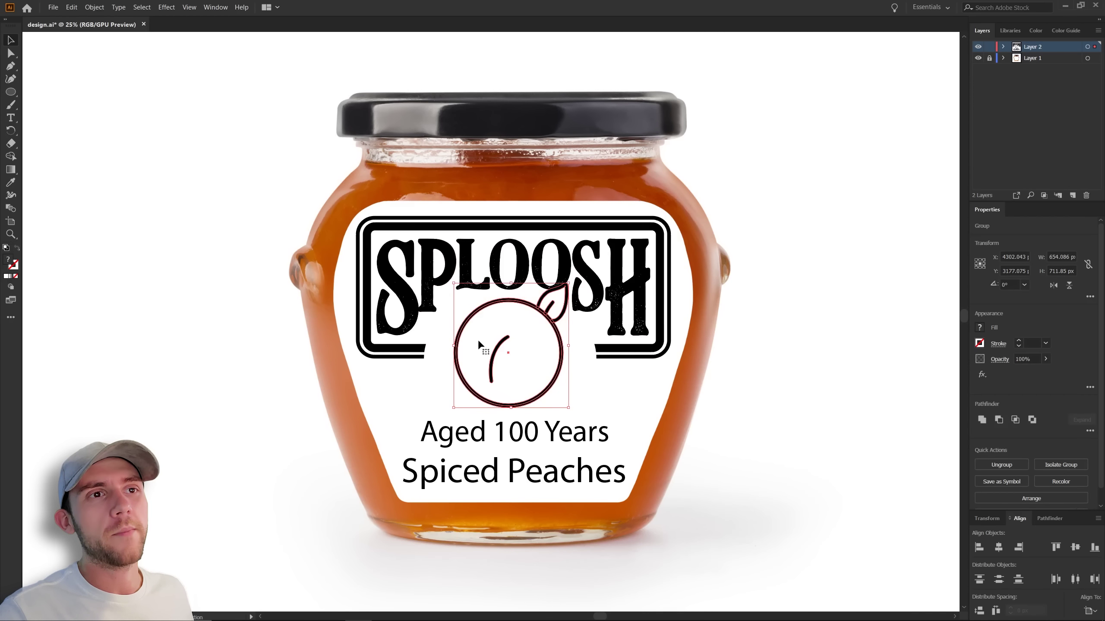
click(816, 365)
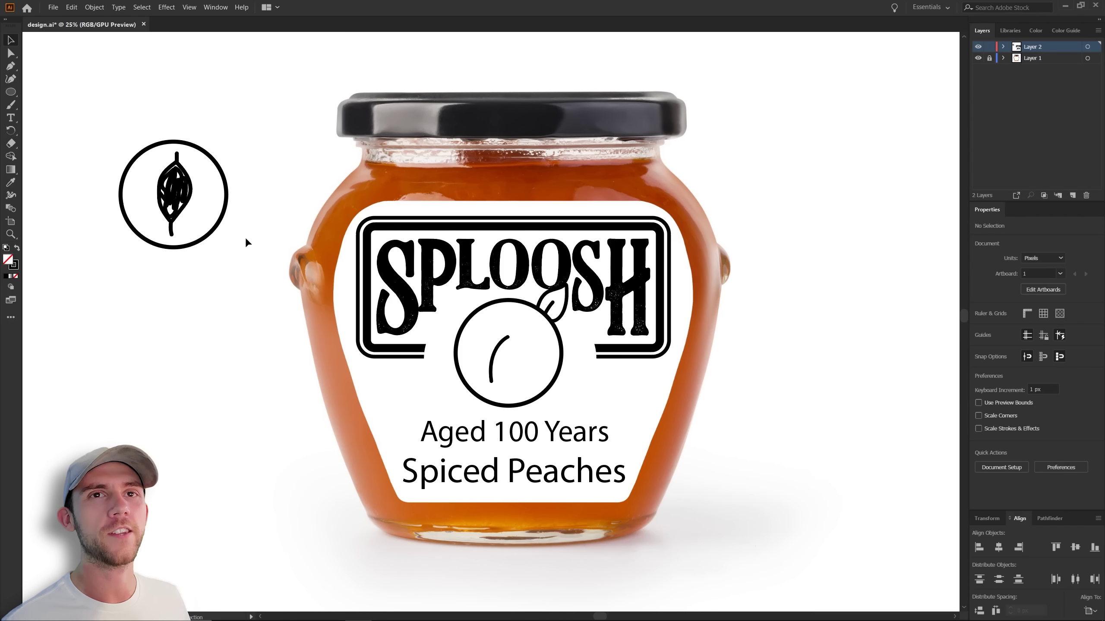
Place the round halved peach with its pit on the label, overlapping the whole peach, and shift both into a centred pair.
drag(219, 230, 568, 366)
drag(499, 349, 471, 349)
drag(584, 371, 561, 374)
click(767, 411)
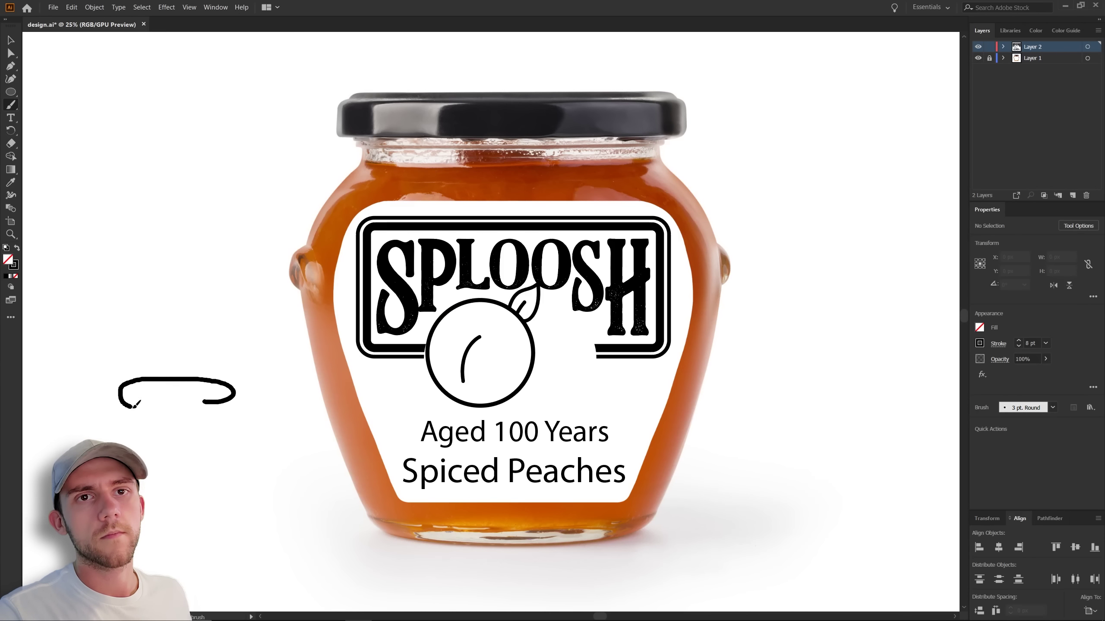
Replace the round halved peach with one drawn in perspective, brush a small curved mark on the whole peach, and save.
mouse_move(122, 394)
mouse_down()
mouse_move(234, 394)
mouse_move(161, 379)
mouse_move(183, 390)
mouse_up()
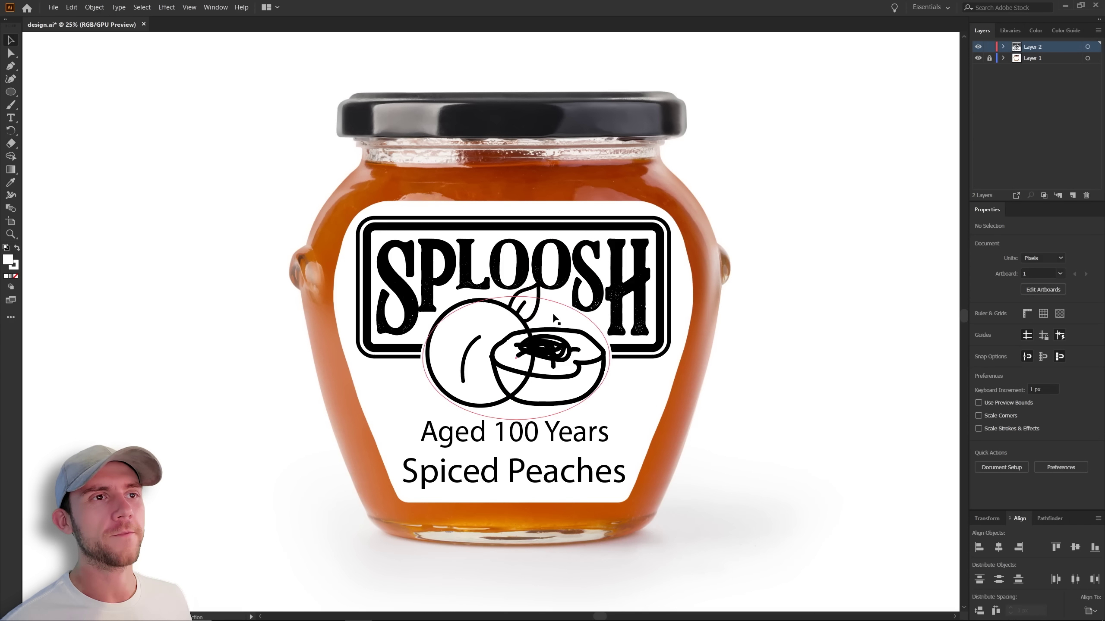
key(b)
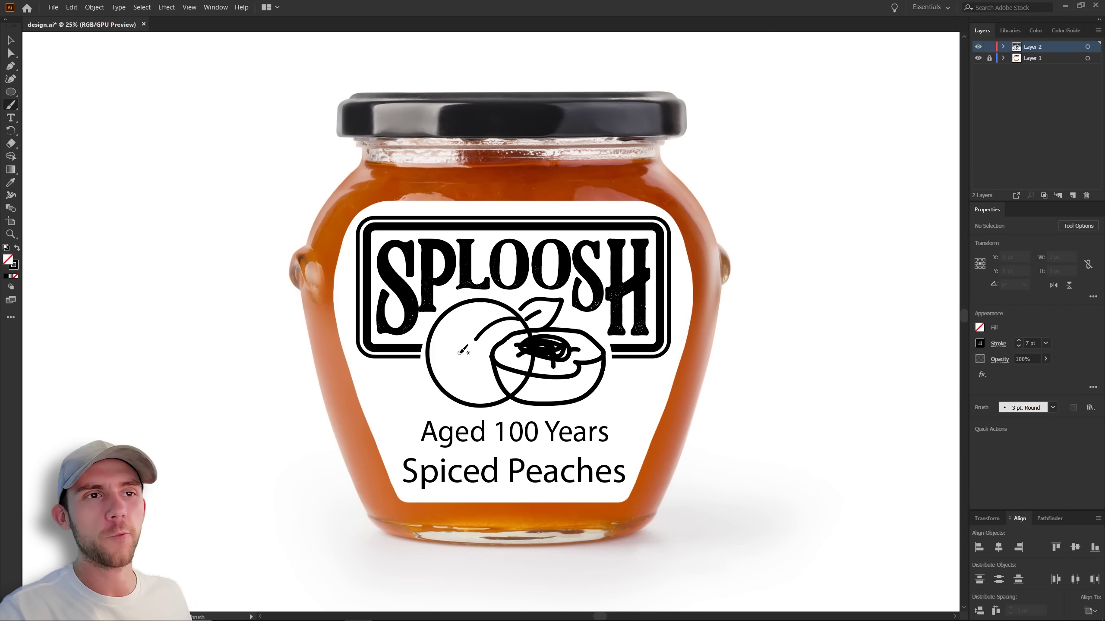
drag(459, 362, 453, 370)
key(v)
key(ctrl+s)
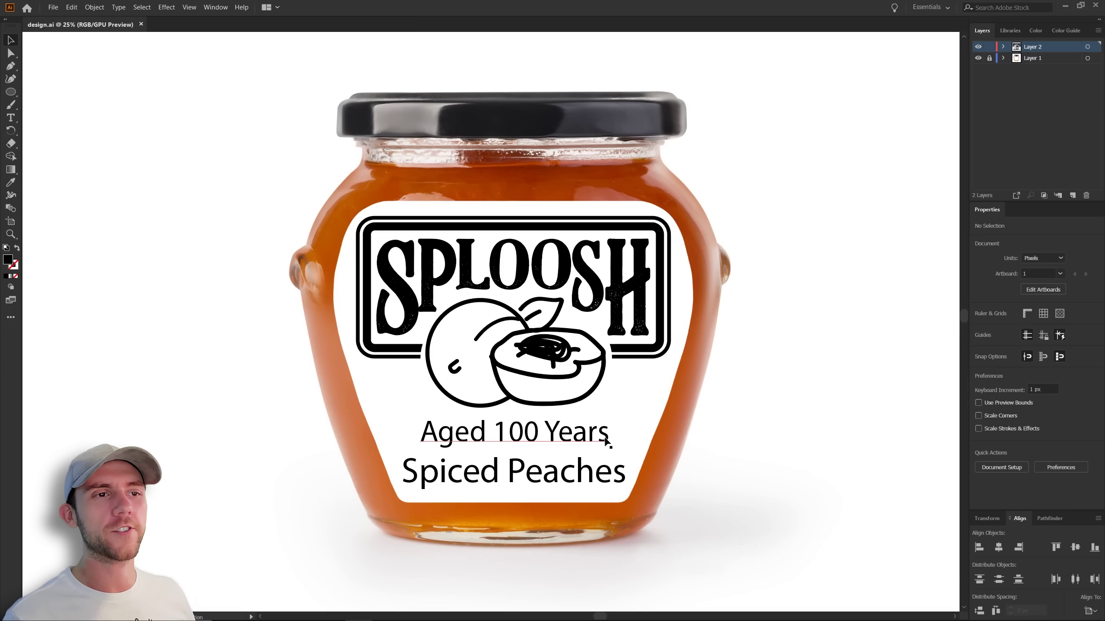
Curve AGED 100 YEARS beneath the peaches and fill the concave banner around Spiced Peaches with black.
drag(564, 385, 595, 423)
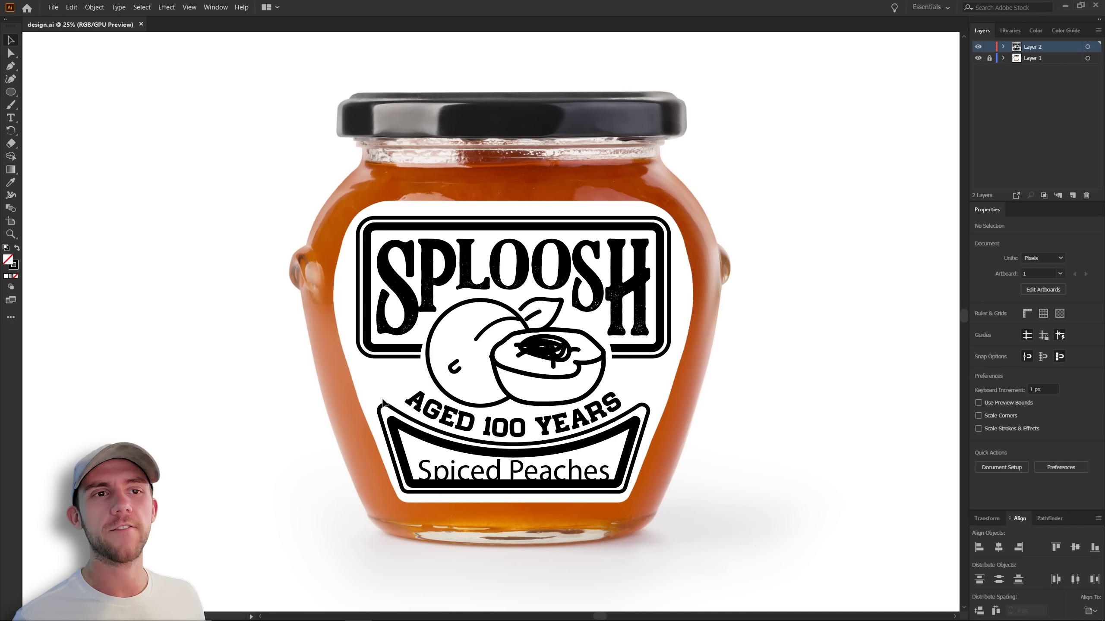
click(629, 429)
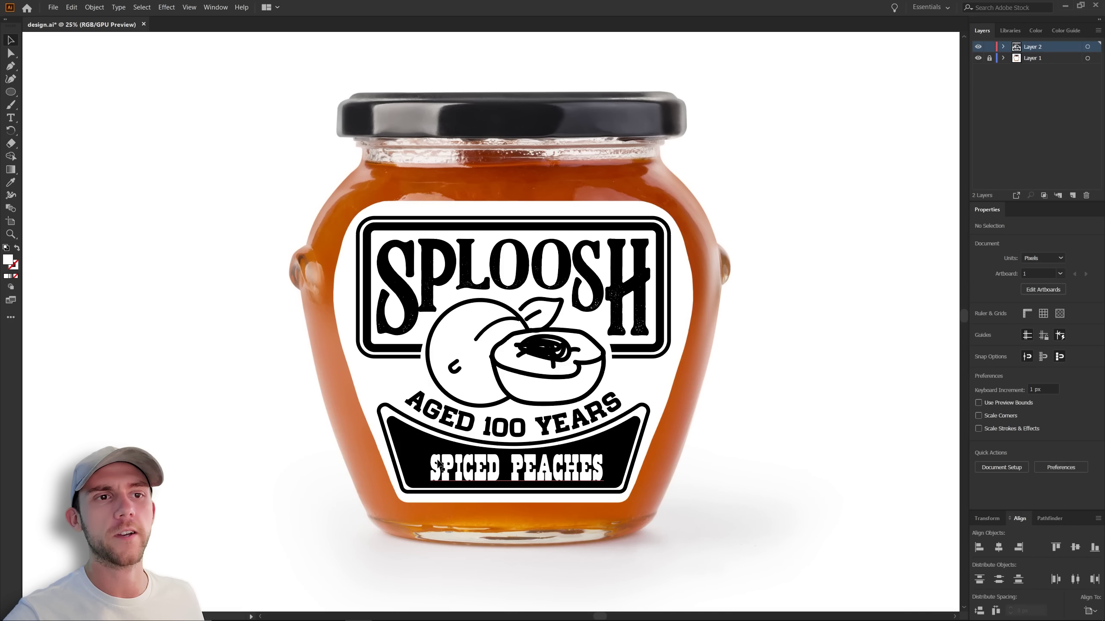
Stretch the outer letters of SPICED PEACHES upward to follow the banner's curved top edge, extending the tips of the first and last S.
click(438, 461)
drag(517, 446, 518, 438)
click(672, 393)
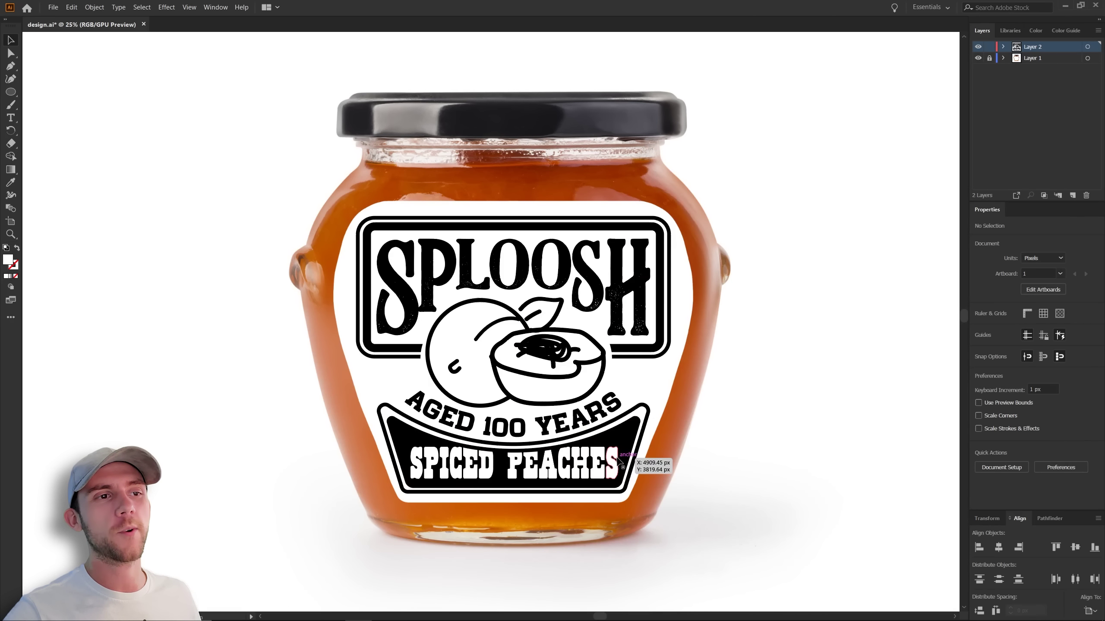
click(619, 461)
drag(514, 447, 515, 439)
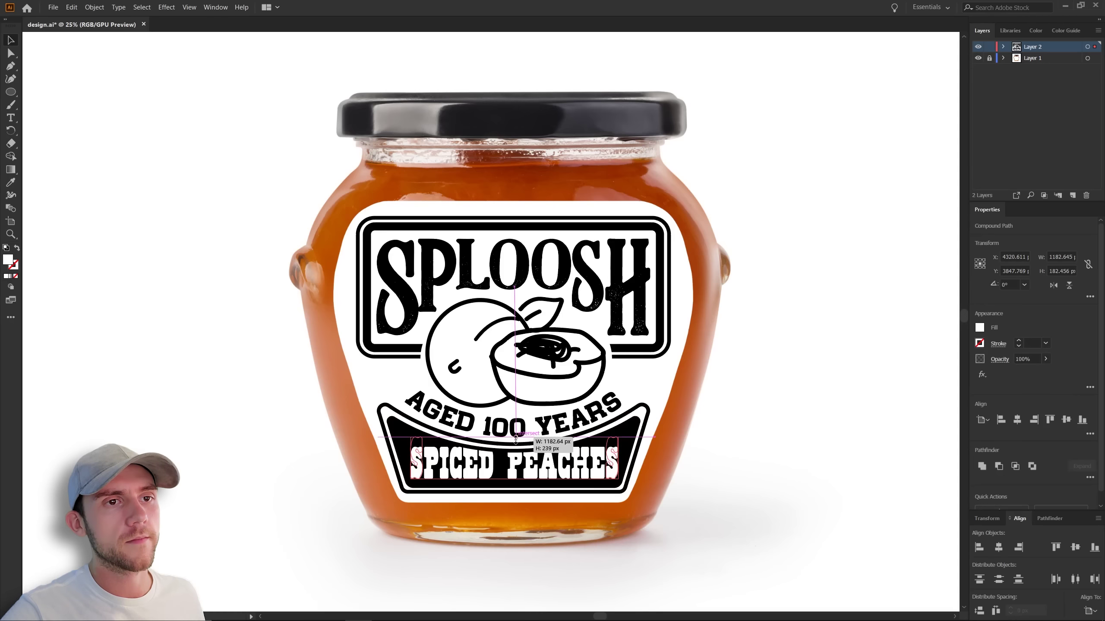
drag(515, 440, 515, 438)
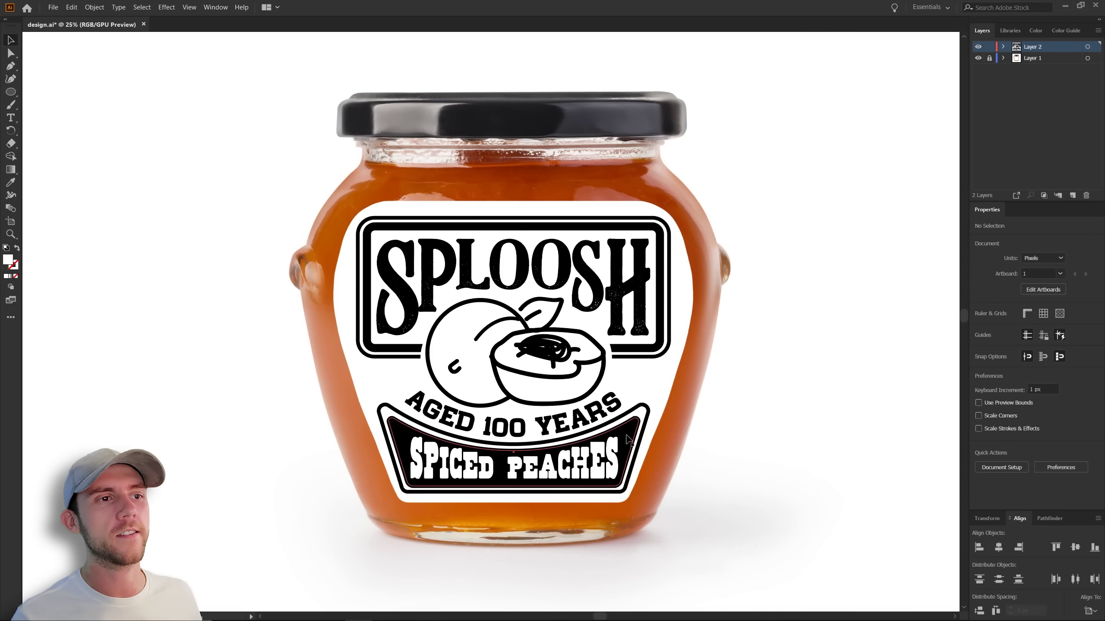
drag(416, 437, 411, 440)
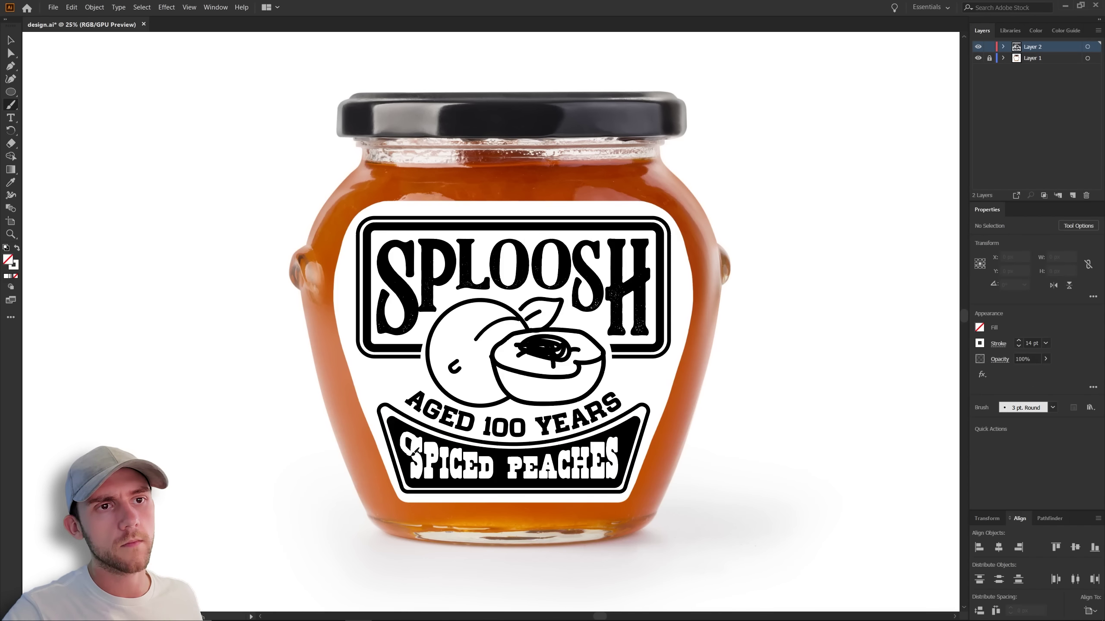
mouse_move(616, 442)
mouse_down()
mouse_move(627, 434)
mouse_move(620, 451)
mouse_move(612, 437)
mouse_up()
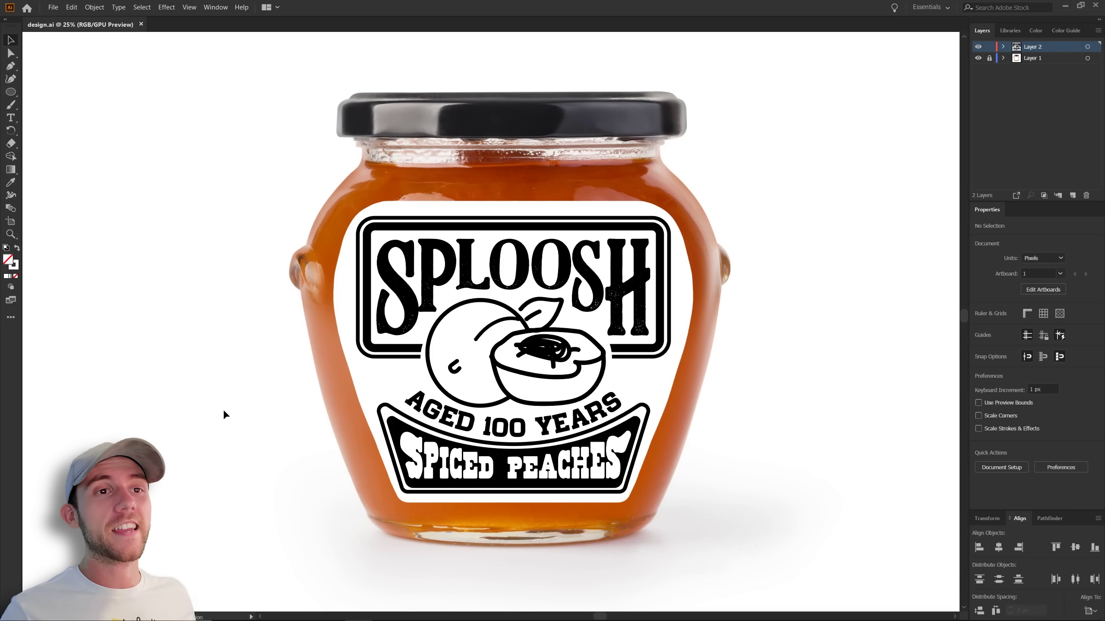
Add ESTD and 1888 on either side of the peaches in 146 pt Regulators Condensed.
key(t)
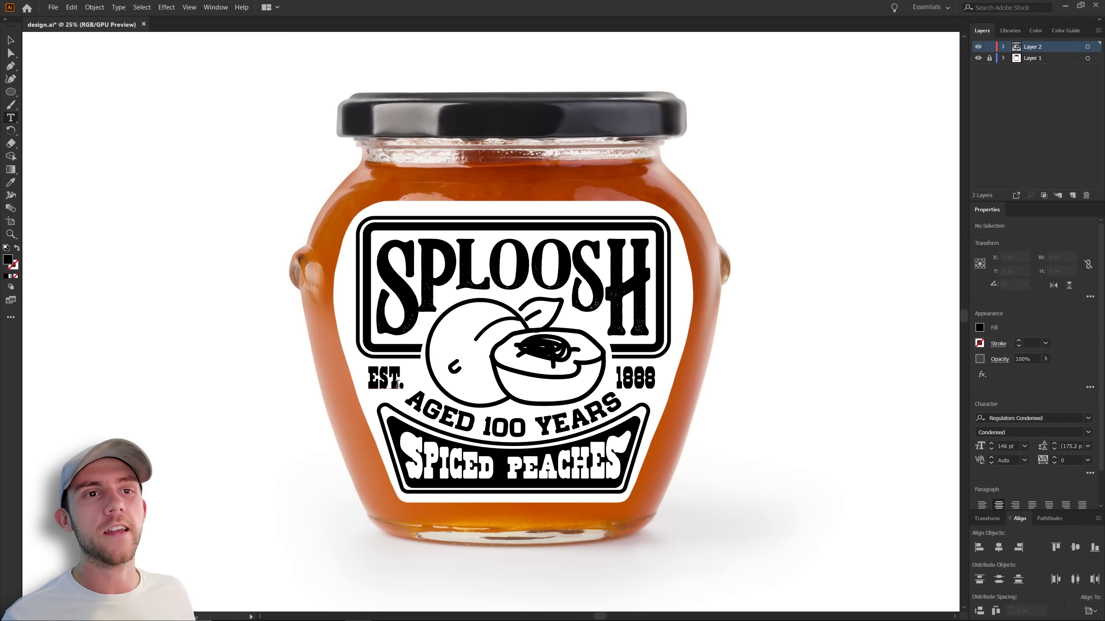
click(400, 384)
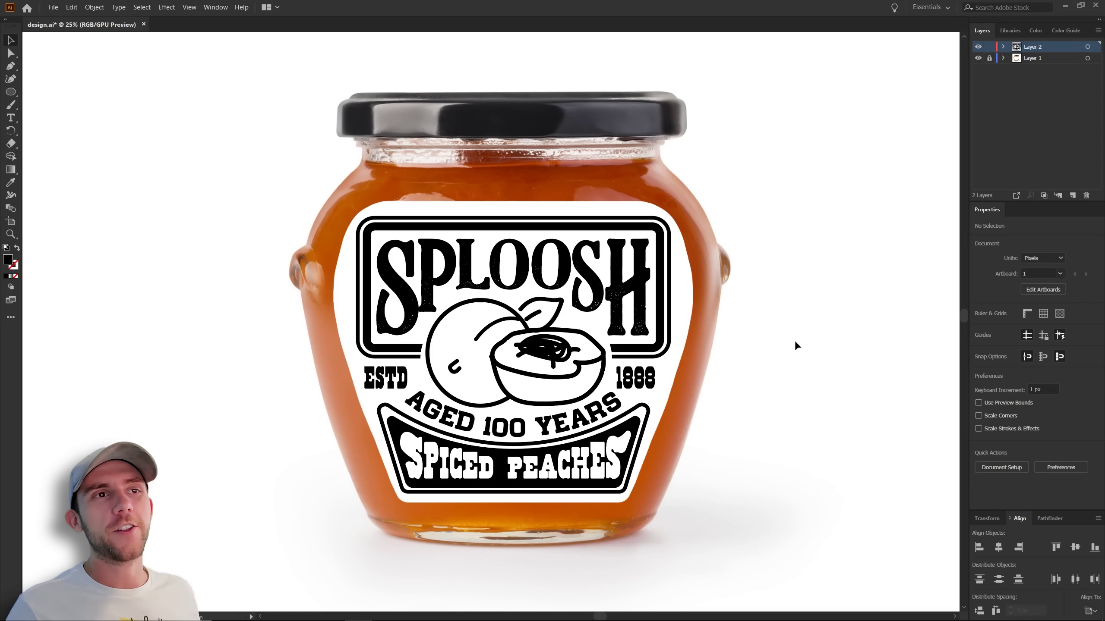
Bring back the heading above the frame in 146 pt Regulators Expanded and change its wording to KISING KATE'S.
key(ctrl+z)
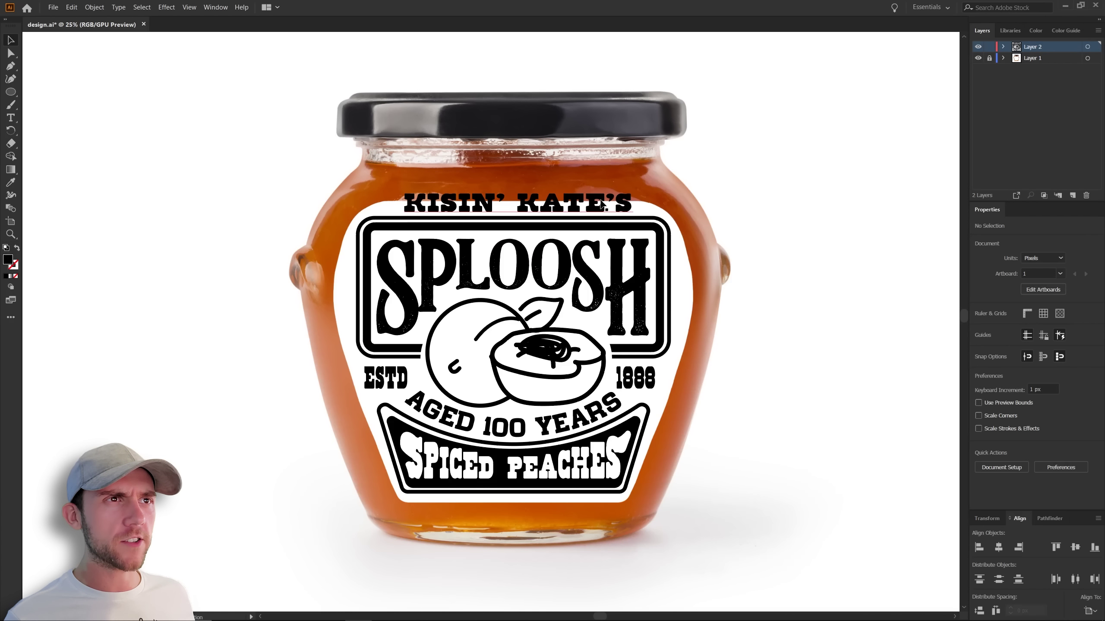
click(494, 203)
double_click(494, 203)
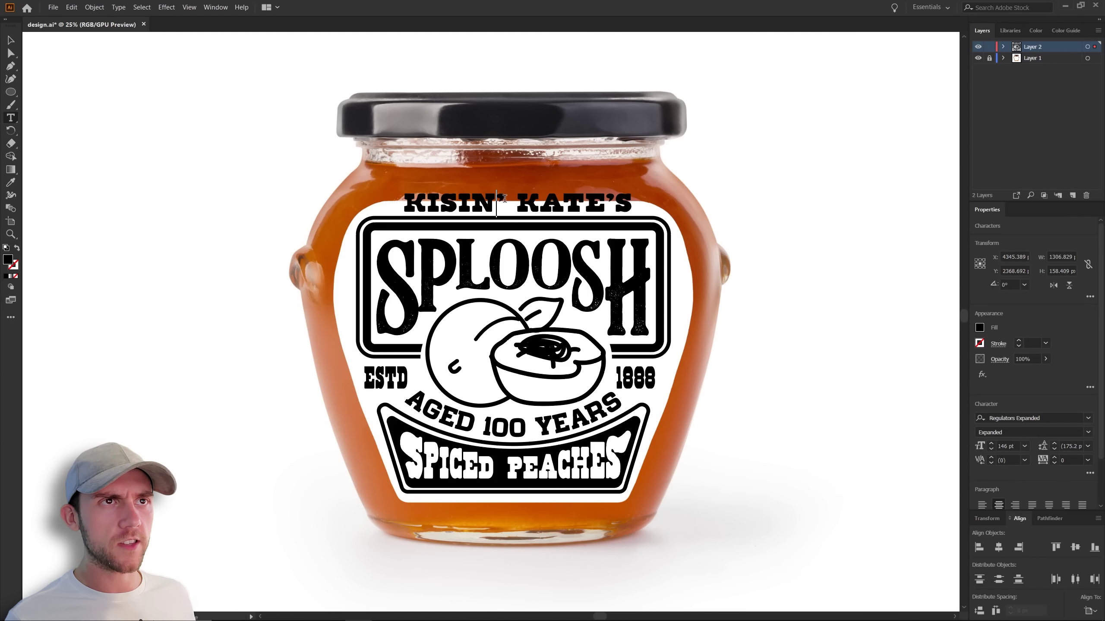
drag(505, 203, 496, 202)
text(G)
key(Escape)
click(565, 180)
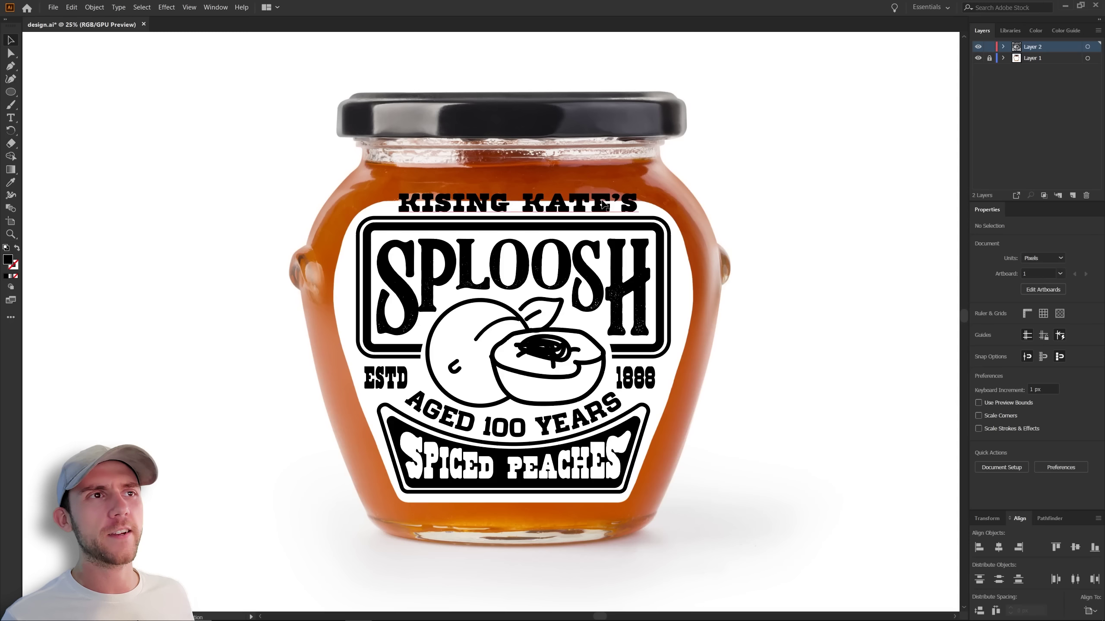
Shrink the heading to about 103 pt on the frame's upper edge, set it in white on a black bar, and save.
click(617, 203)
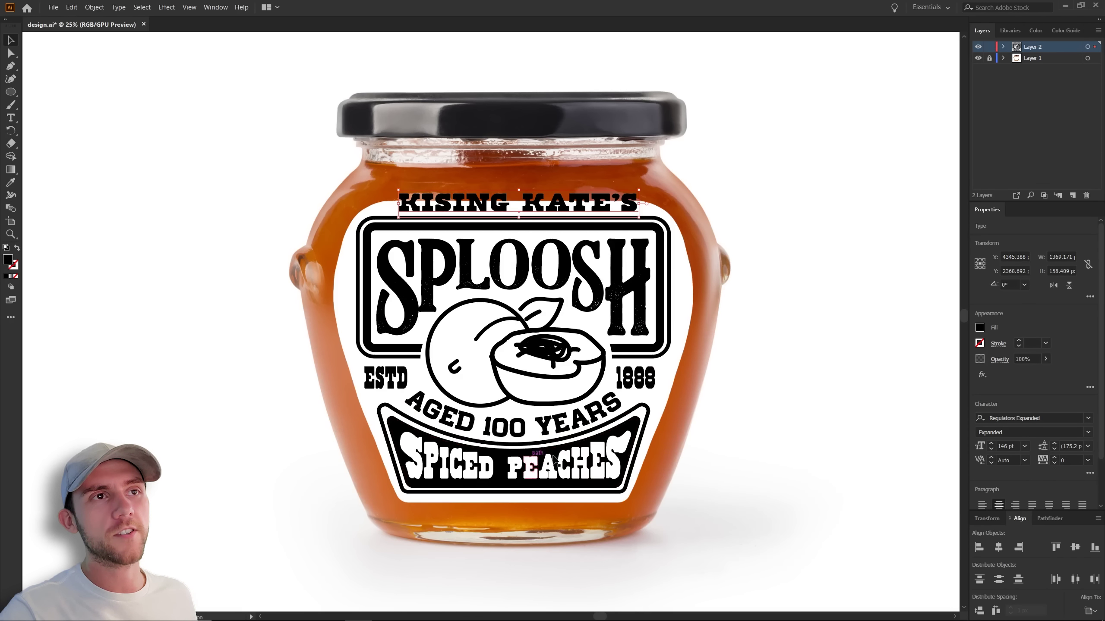
mouse_move(639, 204)
mouse_down()
mouse_move(603, 201)
mouse_move(581, 220)
mouse_up()
key(m)
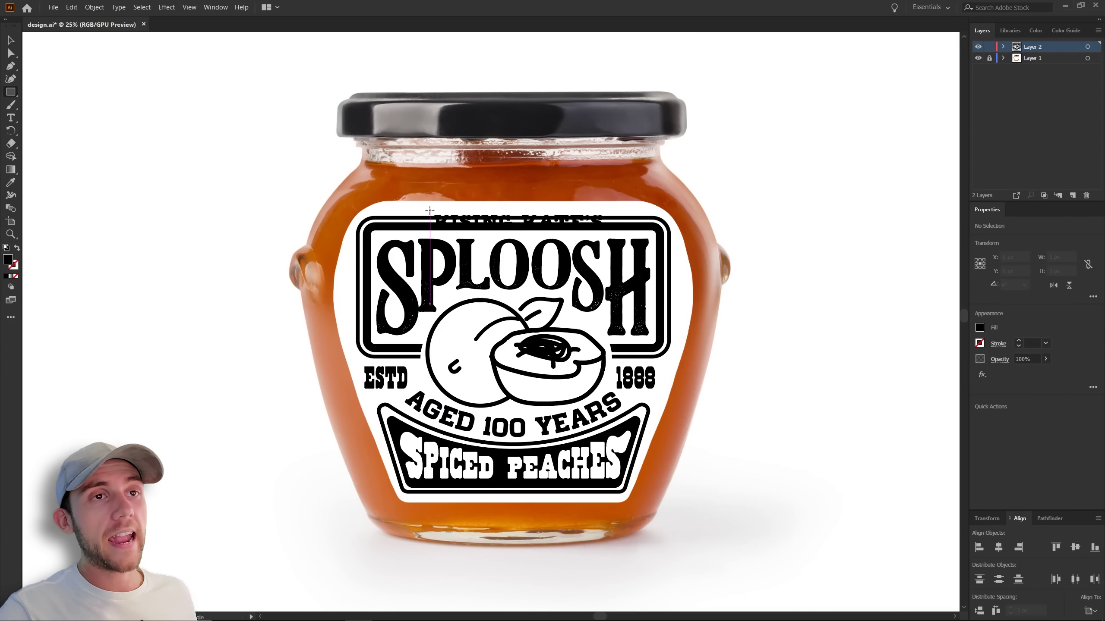
drag(430, 211, 600, 227)
drag(599, 231, 608, 236)
key(i)
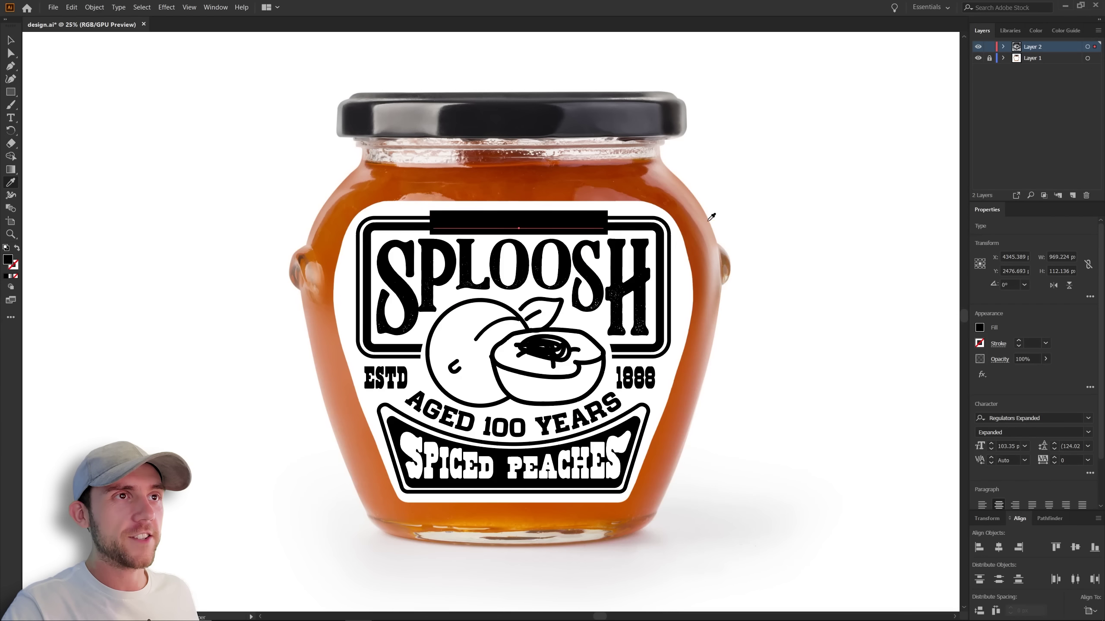
click(737, 192)
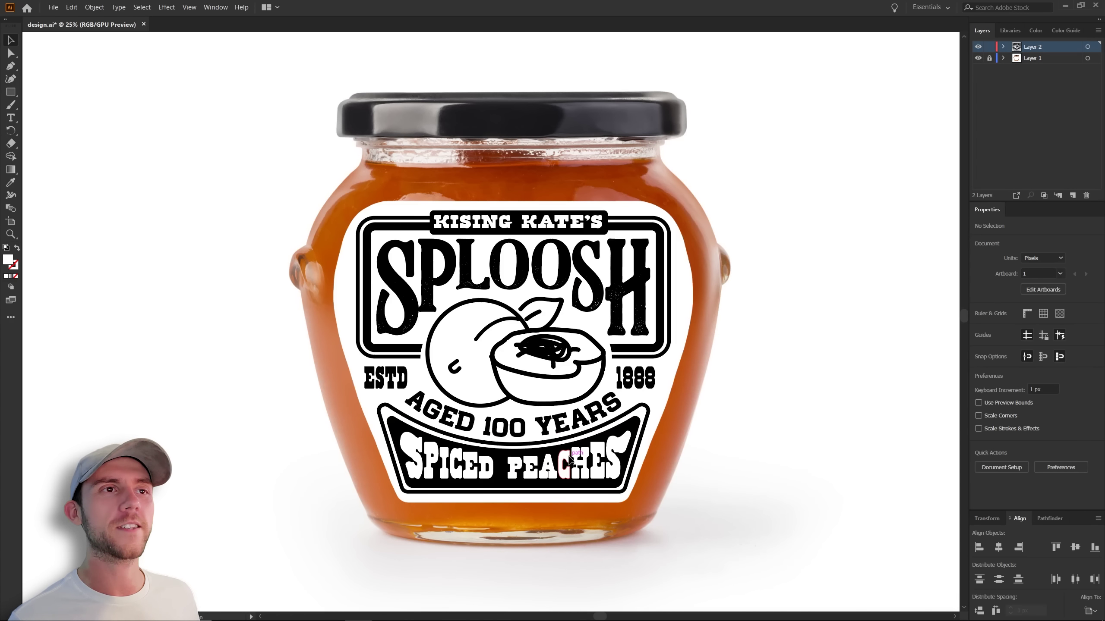
key(ctrl+s)
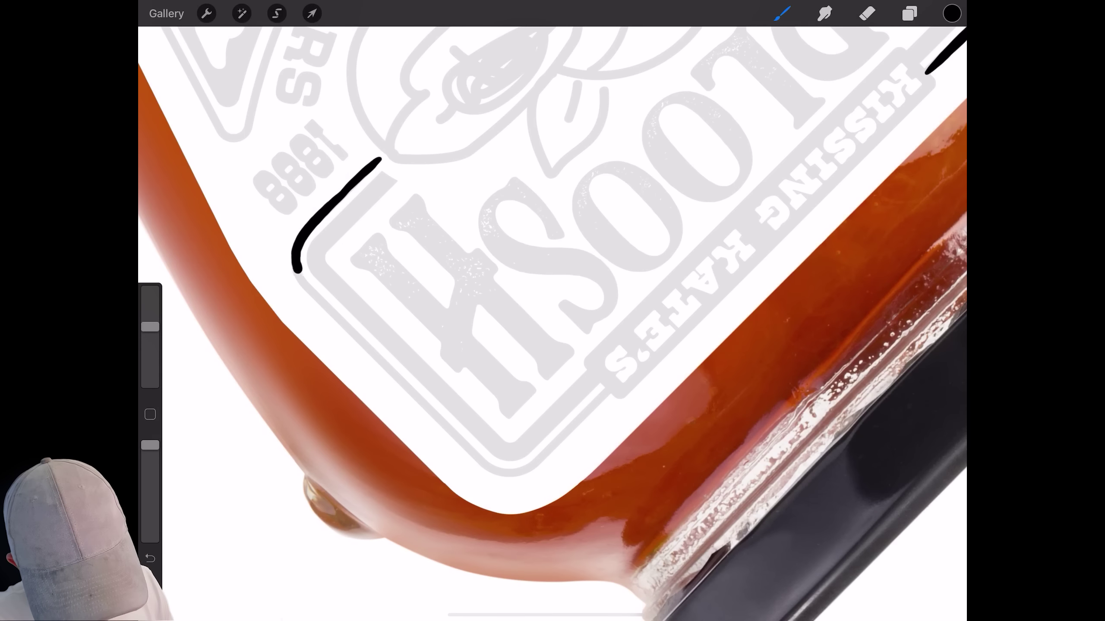
Switch to Procreate and trace the double frame around SPLOOSH and the edges of the KISSING KATE'S bar in black.
mouse_move(296, 260)
mouse_down()
mouse_move(497, 472)
mouse_move(609, 392)
mouse_up()
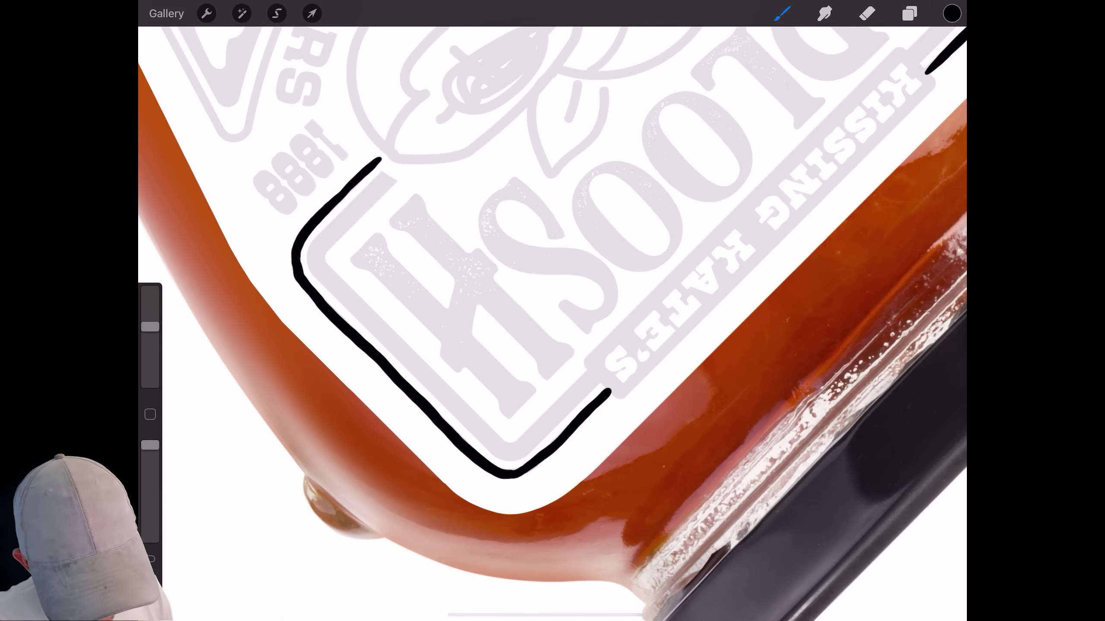
drag(393, 174, 509, 452)
mouse_move(448, 188)
mouse_down()
mouse_move(391, 402)
mouse_move(552, 505)
mouse_up()
drag(424, 242, 787, 146)
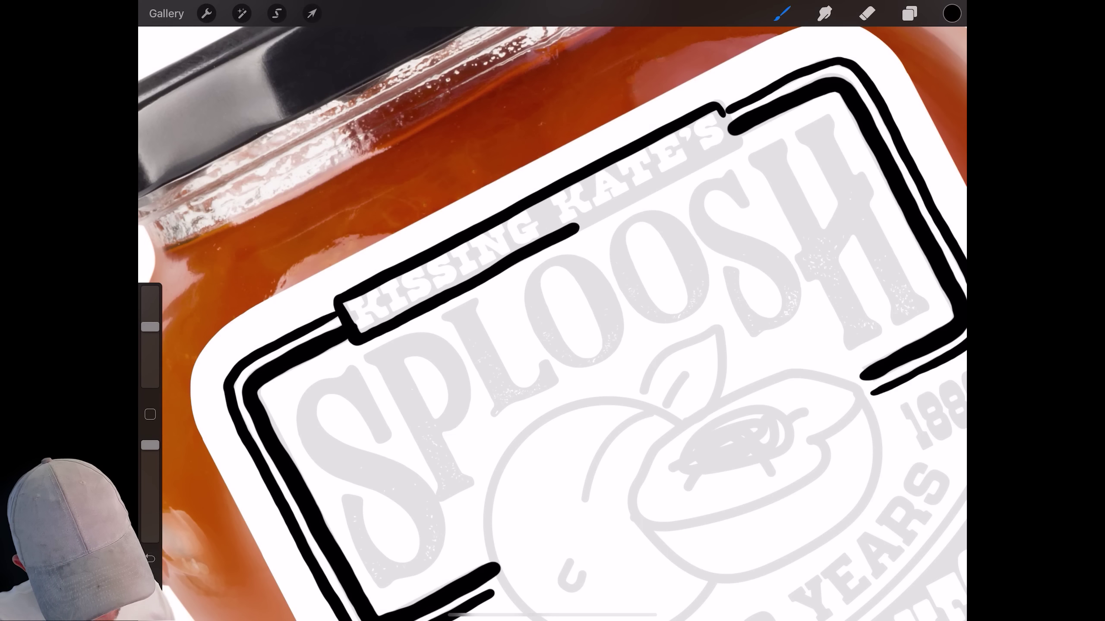
drag(739, 113, 574, 231)
drag(348, 330, 520, 226)
Trace the concave SPICED PEACHES banner, fill it with black around the lettering, and ink its outer outline.
drag(276, 311, 321, 452)
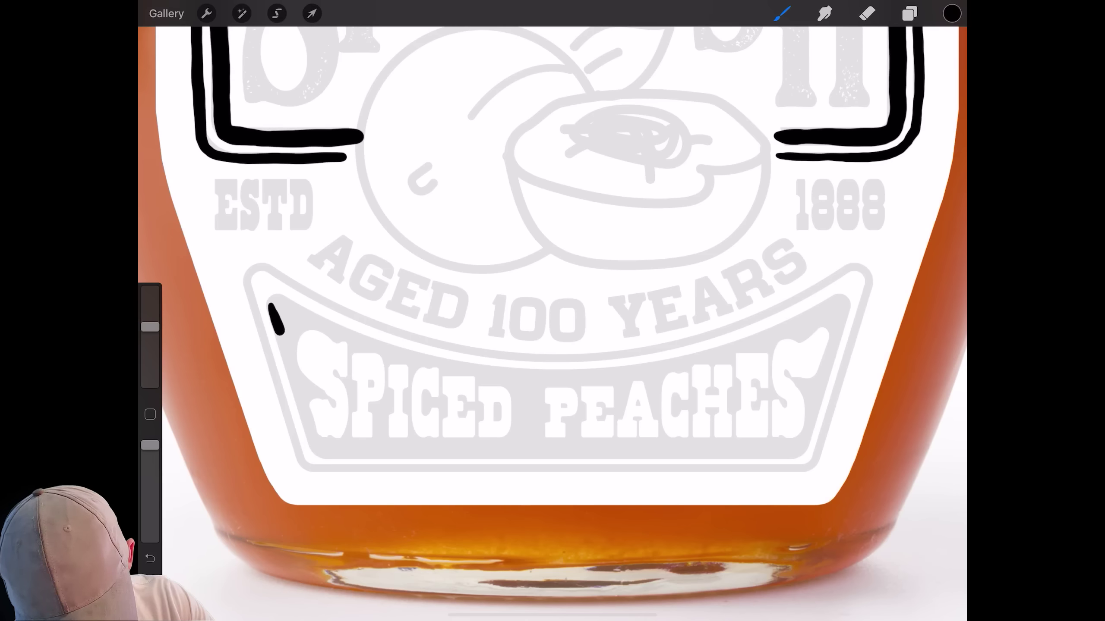
drag(291, 301, 739, 351)
drag(840, 300, 803, 457)
drag(322, 453, 800, 457)
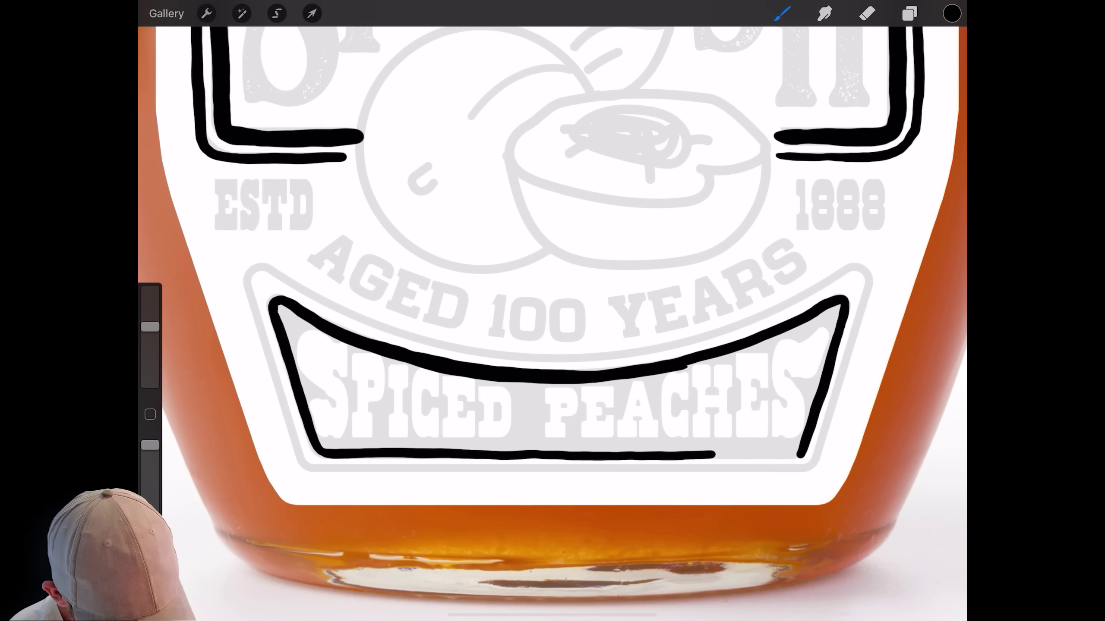
drag(952, 13, 522, 392)
drag(257, 273, 297, 446)
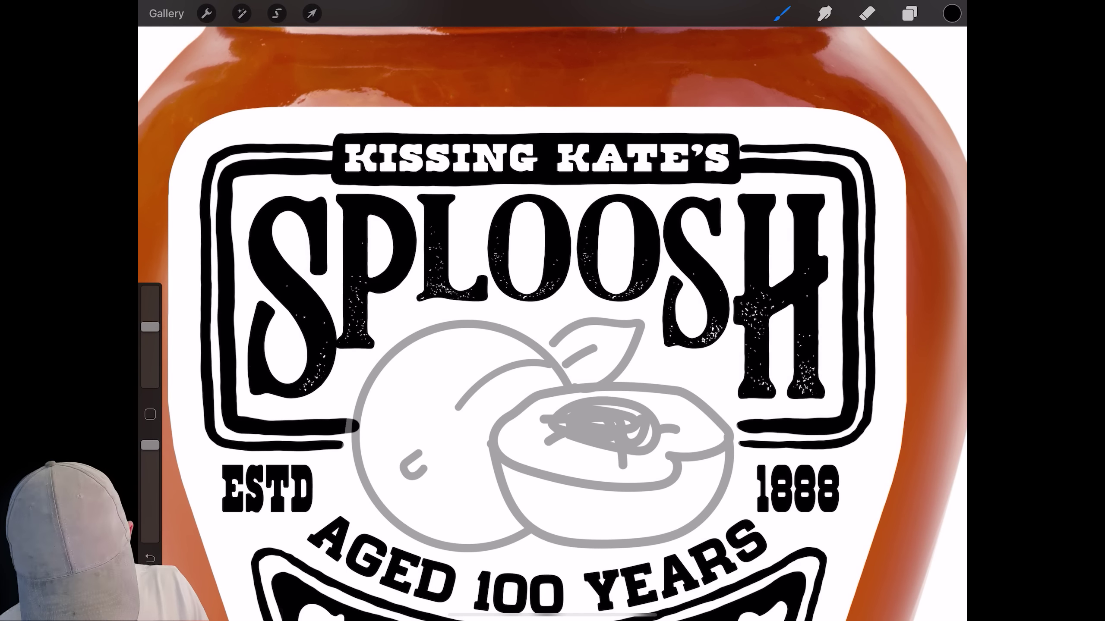
Ink SPLOOSH in solid black, extend the H crossbar and the first S into curled swashes, and erase the frame around both curls.
mouse_move(274, 348)
mouse_down()
mouse_move(404, 296)
mouse_move(561, 269)
mouse_move(692, 309)
mouse_up()
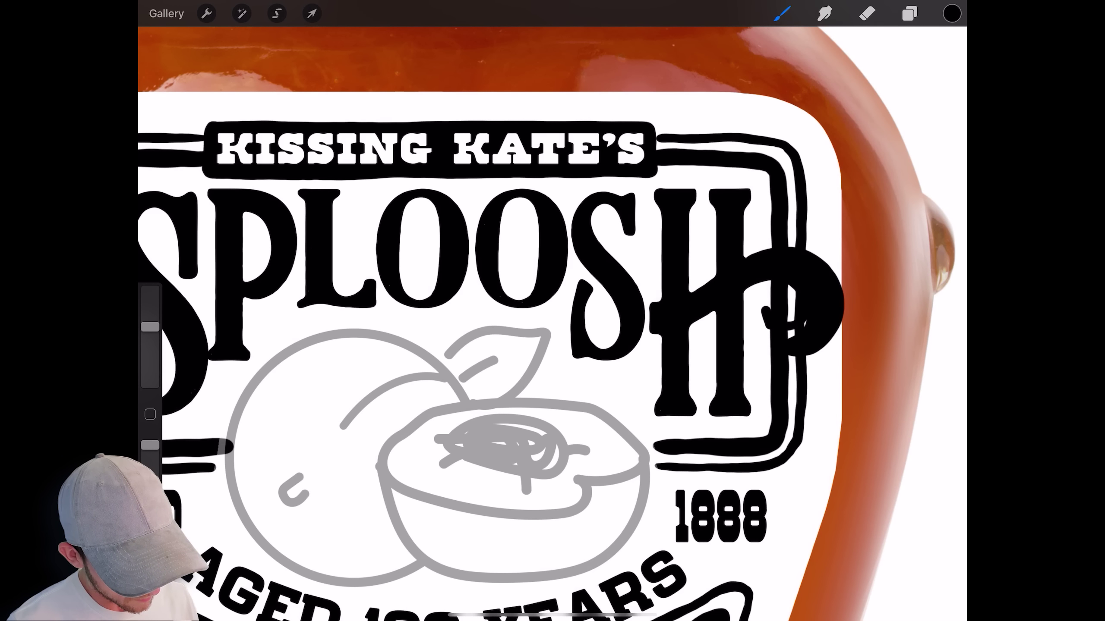
click(867, 13)
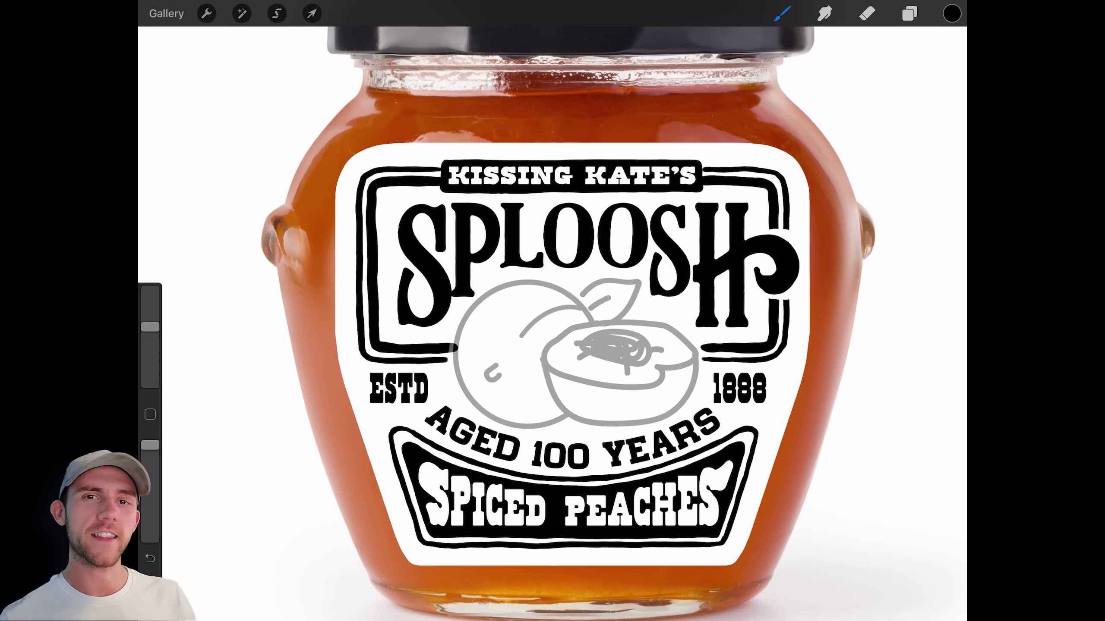
mouse_move(485, 308)
mouse_down()
mouse_move(479, 326)
mouse_move(385, 348)
mouse_move(459, 362)
mouse_up()
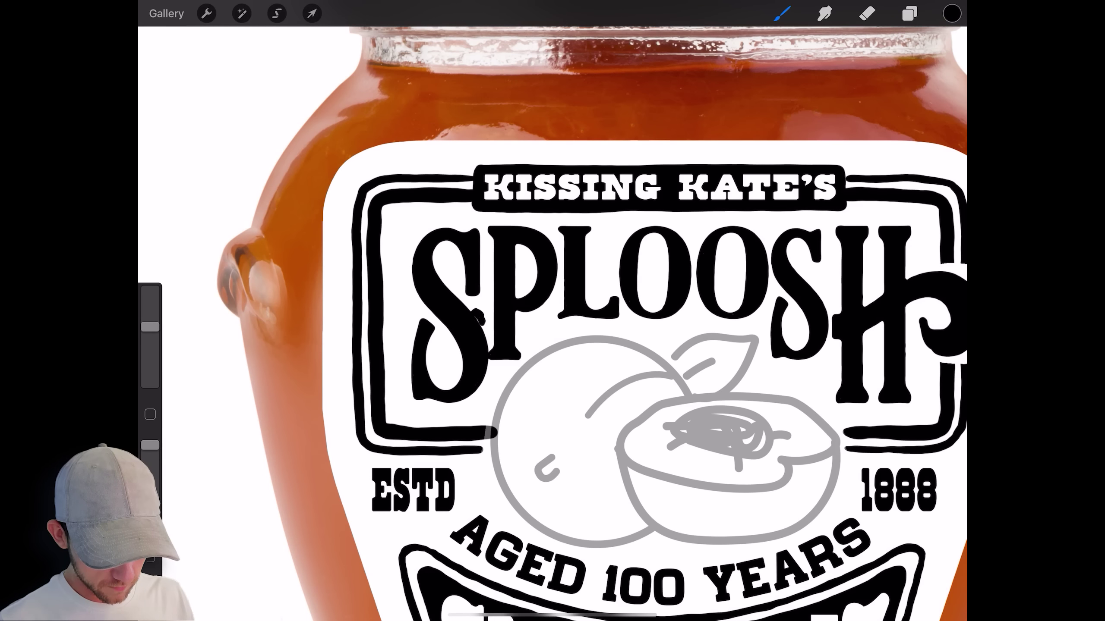
click(867, 14)
click(782, 13)
mouse_move(300, 327)
mouse_down()
mouse_move(300, 361)
mouse_move(344, 313)
mouse_move(348, 339)
mouse_move(304, 374)
mouse_up()
click(867, 13)
drag(328, 330, 330, 359)
scroll(553, 311, down, 3)
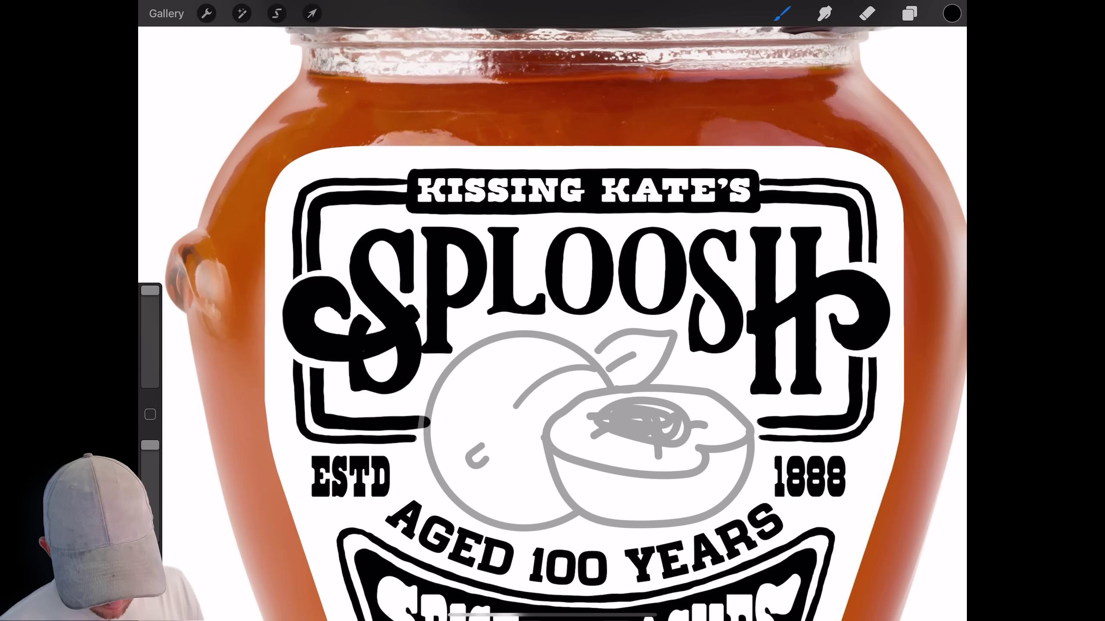
Thicken the first S and its curled swash, and touch up the adjoining P.
drag(358, 315, 351, 329)
drag(350, 363, 344, 397)
drag(348, 399, 369, 392)
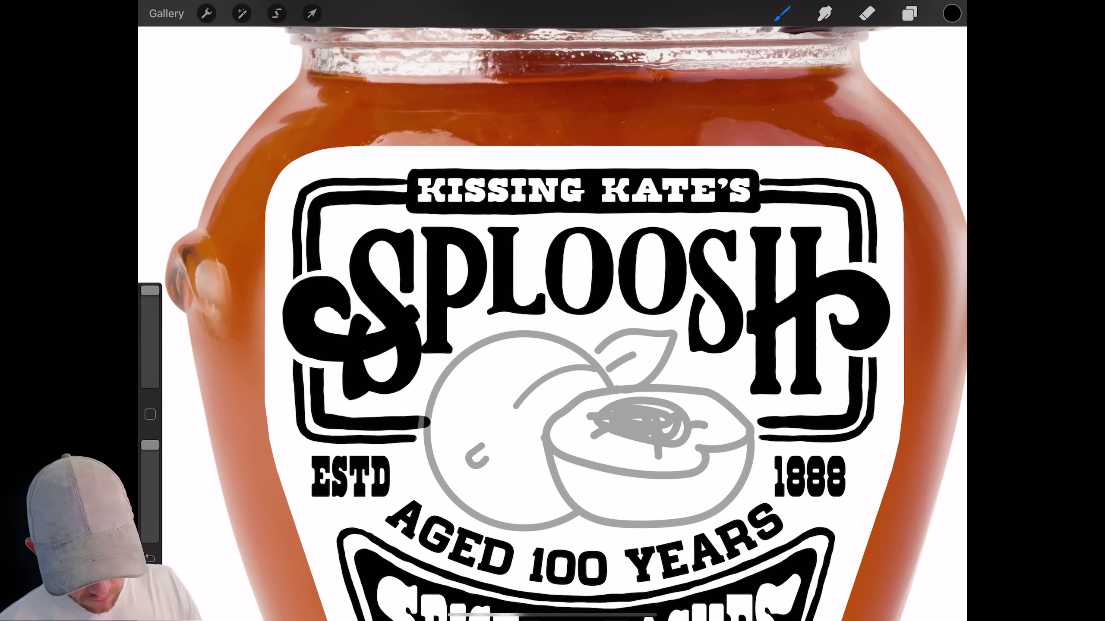
mouse_move(347, 285)
mouse_down()
mouse_move(382, 228)
mouse_move(396, 251)
mouse_up()
drag(365, 362, 392, 381)
drag(375, 230, 400, 230)
drag(407, 308, 465, 281)
Thicken the second S and reshape the H's crossbar where it meets the stems.
drag(699, 306, 717, 343)
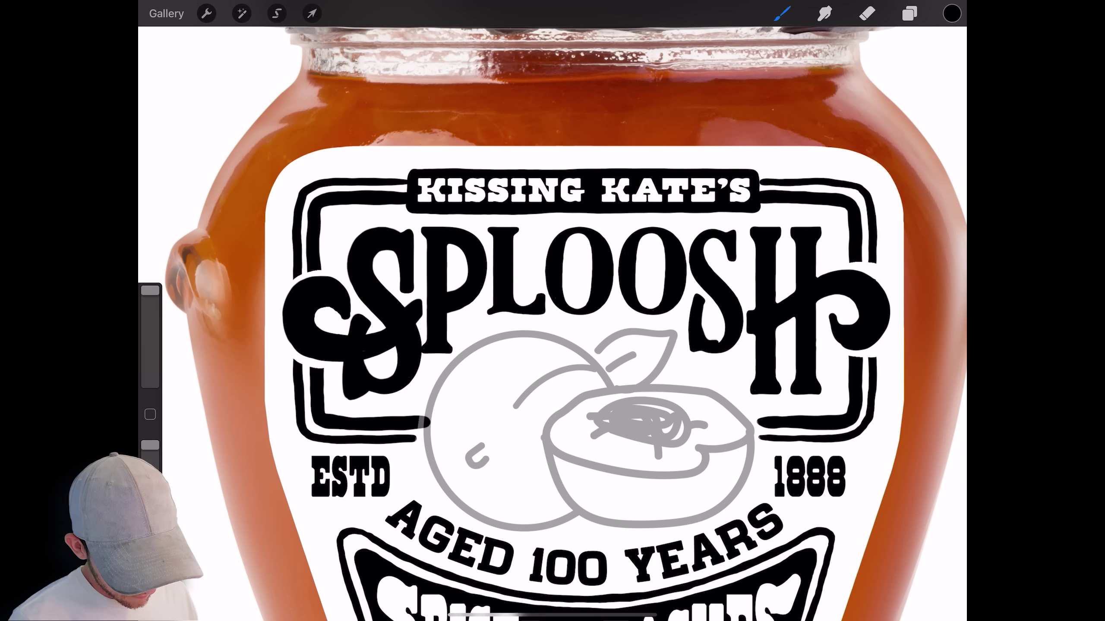
drag(705, 254, 723, 240)
click(867, 14)
mouse_move(782, 300)
mouse_down()
mouse_move(782, 327)
mouse_move(751, 334)
mouse_up()
click(782, 14)
mouse_move(776, 295)
mouse_down()
mouse_move(797, 289)
mouse_move(754, 306)
mouse_up()
drag(776, 308, 796, 305)
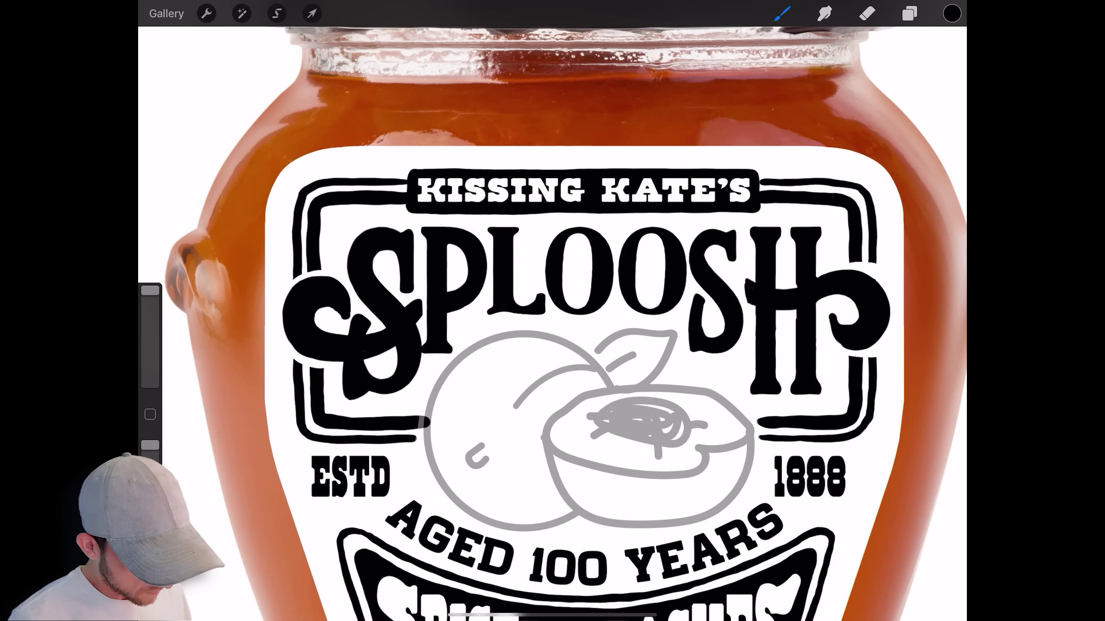
Thicken the strokes of the two O's, the L and the second S in SPLOOSH, undoing the last stroke.
drag(564, 299, 590, 300)
drag(639, 245, 663, 243)
drag(636, 289, 662, 303)
drag(515, 298, 533, 303)
mouse_move(490, 306)
mouse_down()
mouse_move(487, 321)
mouse_move(543, 317)
mouse_up()
scroll(555, 425, down, 2)
drag(709, 433, 700, 470)
drag(685, 342, 703, 347)
drag(713, 254, 713, 282)
key(ctrl+z)
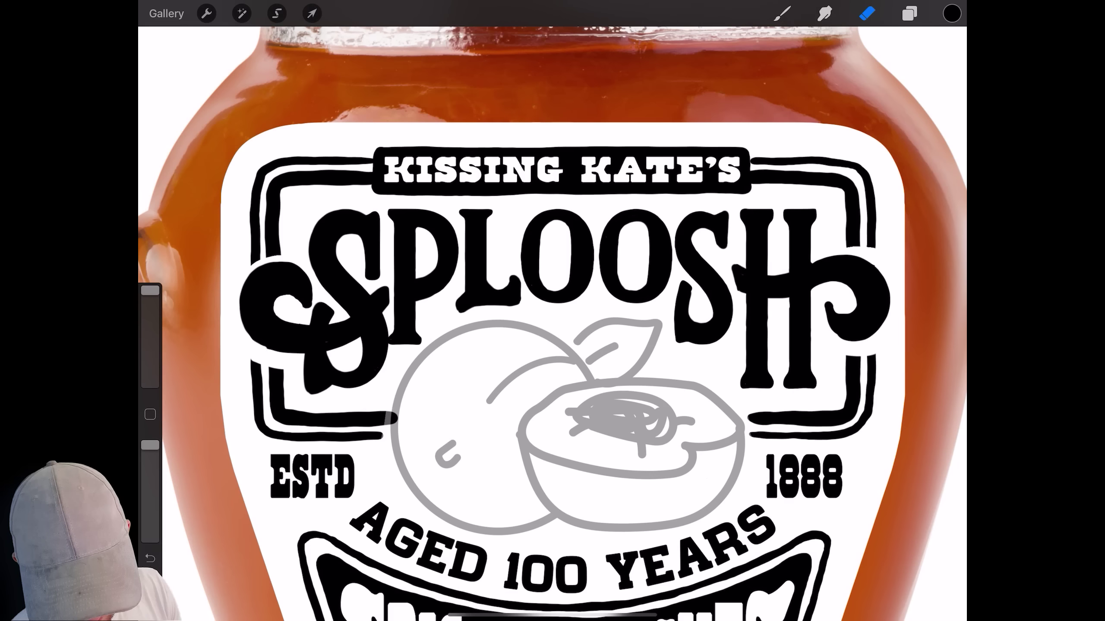
Draw thin offset shadow lines beneath the first S and its swash, with a highlight inside the curl.
drag(263, 350, 334, 359)
click(782, 13)
mouse_move(236, 316)
mouse_down()
mouse_move(357, 344)
mouse_move(352, 363)
mouse_up()
mouse_move(298, 367)
mouse_down()
mouse_move(335, 393)
mouse_move(383, 374)
mouse_up()
drag(282, 299, 306, 312)
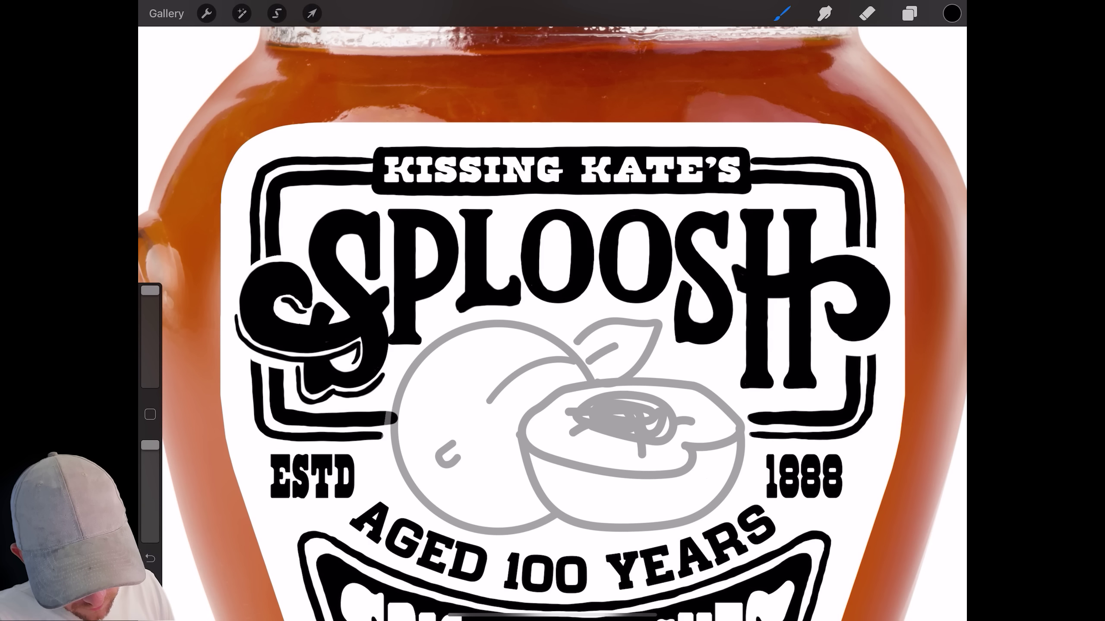
Continue the offset lines along the upper part and inner curves of the first S, and erase a gap at its overlap.
drag(345, 240, 360, 277)
drag(366, 284, 378, 286)
drag(391, 310, 384, 320)
drag(315, 216, 306, 264)
click(867, 13)
drag(315, 284, 329, 308)
click(782, 13)
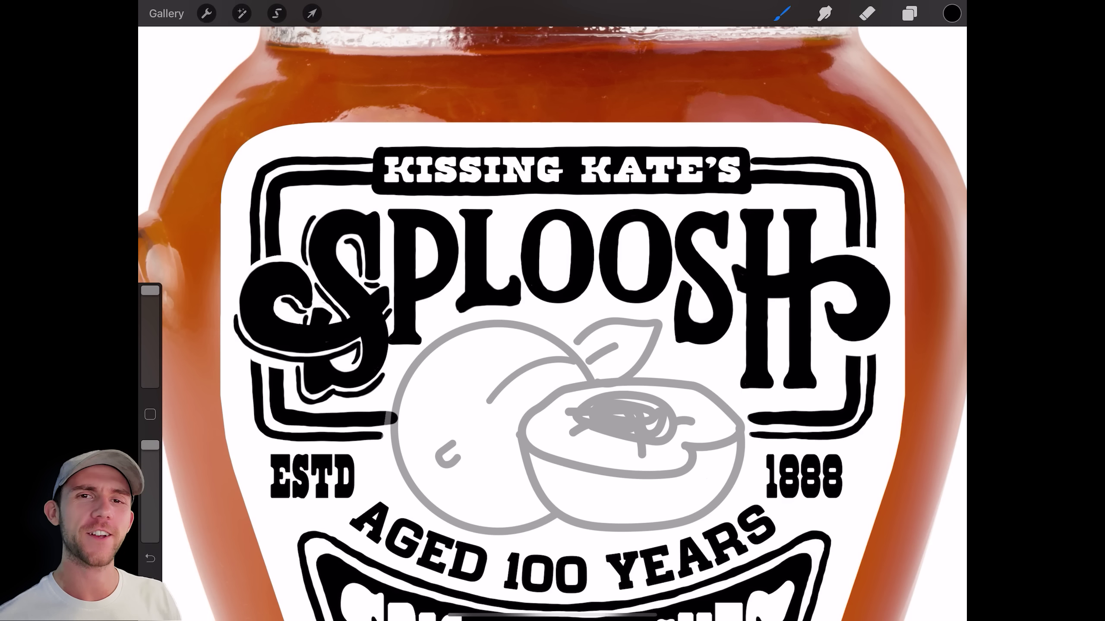
Add offset shadow lines around the P and the L of SPLOOSH.
drag(383, 212, 388, 318)
drag(392, 350, 417, 349)
drag(419, 306, 437, 300)
drag(422, 232, 430, 270)
drag(452, 212, 461, 231)
mouse_move(461, 271)
mouse_down()
mouse_move(458, 291)
mouse_move(521, 309)
mouse_up()
Add offset shadow lines around and inside the two O's and along the second S of SPLOOSH.
drag(529, 213, 516, 266)
drag(528, 299, 587, 300)
drag(557, 226, 566, 283)
drag(607, 213, 597, 236)
drag(596, 280, 667, 297)
drag(635, 226, 642, 281)
mouse_move(676, 283)
mouse_down()
mouse_move(684, 348)
mouse_move(734, 330)
mouse_move(698, 292)
mouse_up()
click(867, 14)
click(782, 13)
Add offset shadow lines along the stems, feet and curled crossbar of the H.
drag(735, 212, 740, 260)
drag(741, 299, 740, 372)
drag(732, 385, 816, 394)
drag(811, 307, 852, 290)
drag(776, 211, 778, 272)
drag(820, 350, 889, 324)
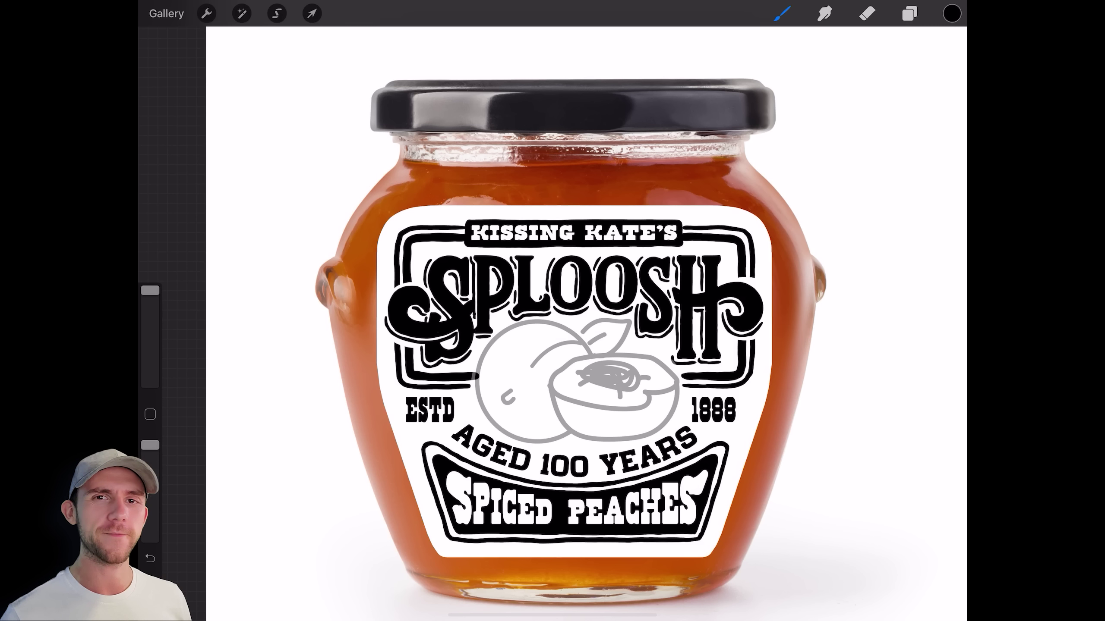
Ink the outlines of the whole peach, the halved peach and the leaf in black over the grey sketch.
drag(500, 374, 644, 392)
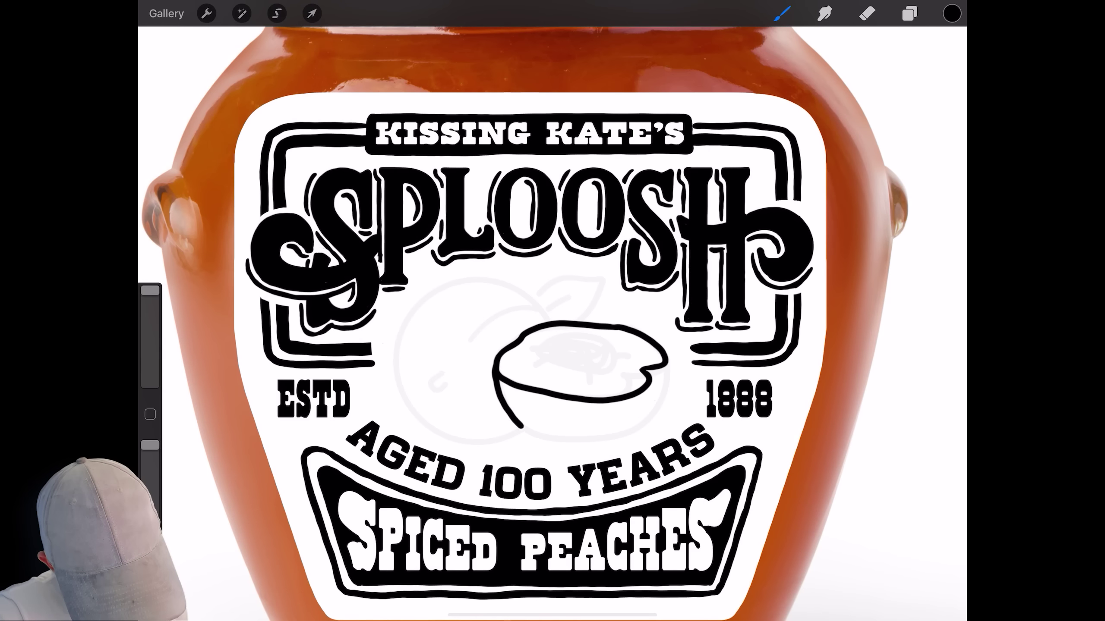
drag(548, 348, 622, 348)
mouse_move(514, 314)
mouse_down()
mouse_move(500, 431)
mouse_move(596, 270)
mouse_move(565, 302)
mouse_up()
Fill the halved peach's underside and pit with black and erase white highlight marks into them.
click(867, 13)
drag(952, 13, 582, 420)
click(867, 13)
mouse_move(635, 397)
mouse_down()
mouse_move(630, 423)
mouse_move(583, 435)
mouse_up()
click(951, 13)
drag(951, 13, 583, 353)
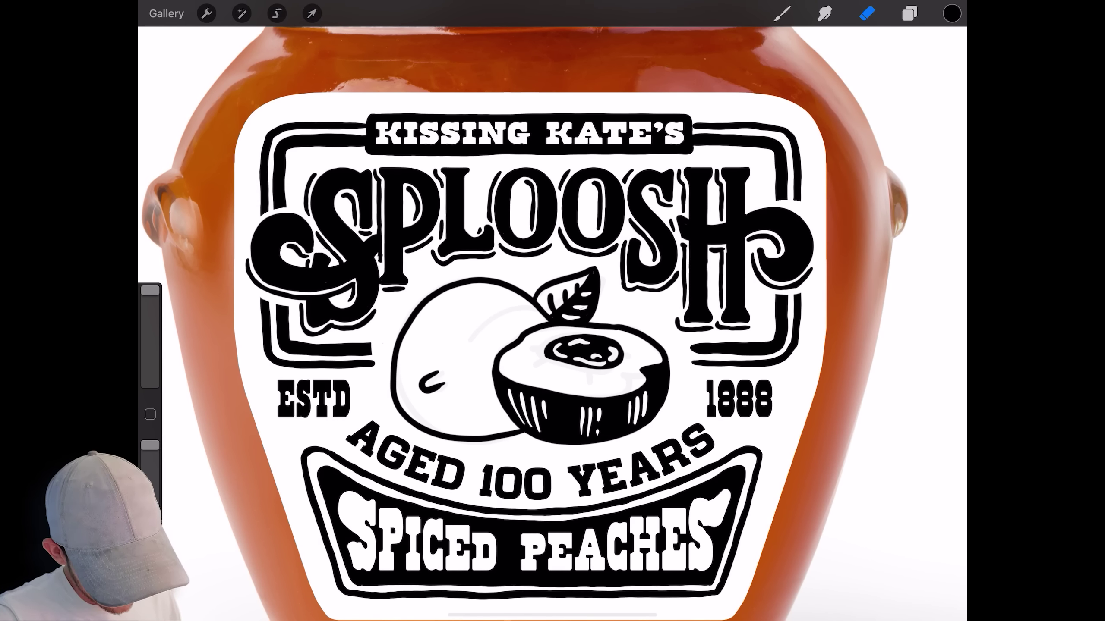
Shade the lower-left side of the whole peach with solid black and tapered hatch strokes.
click(782, 13)
drag(411, 344, 402, 409)
drag(404, 387, 513, 423)
drag(952, 13, 470, 430)
mouse_move(405, 363)
mouse_down()
mouse_move(435, 373)
mouse_move(424, 338)
mouse_up()
drag(465, 374, 477, 392)
click(867, 13)
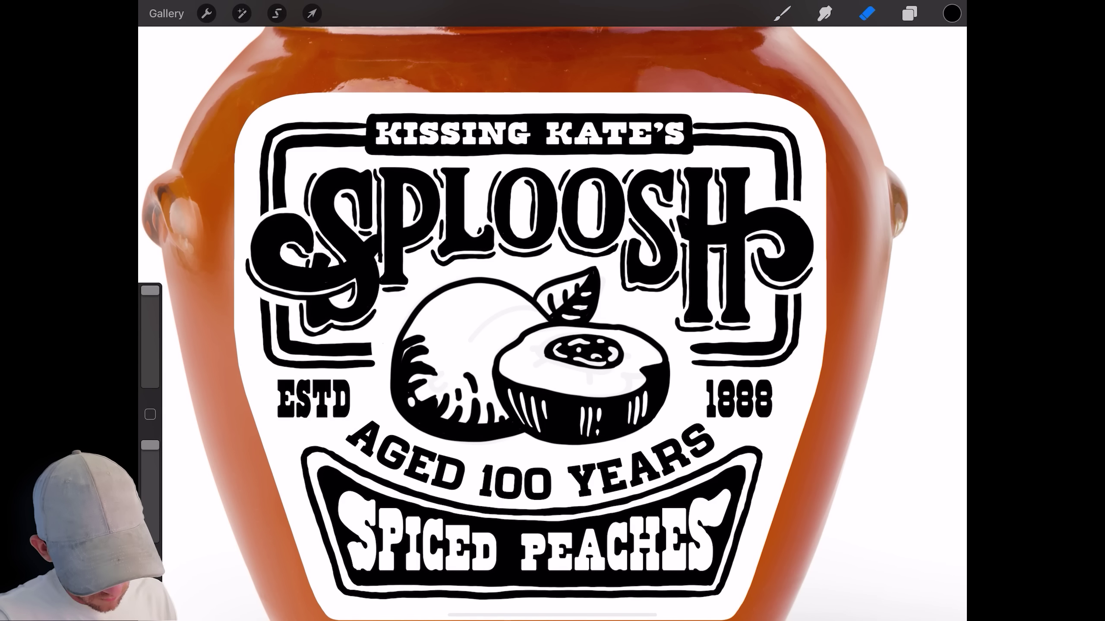
Refine the whole peach's shading with added and erased marks, and draw curved crease strokes across its upper part.
click(782, 13)
drag(407, 398, 437, 379)
drag(768, 535, 775, 550)
click(867, 13)
drag(466, 375, 476, 392)
click(782, 13)
drag(455, 301, 489, 319)
click(867, 13)
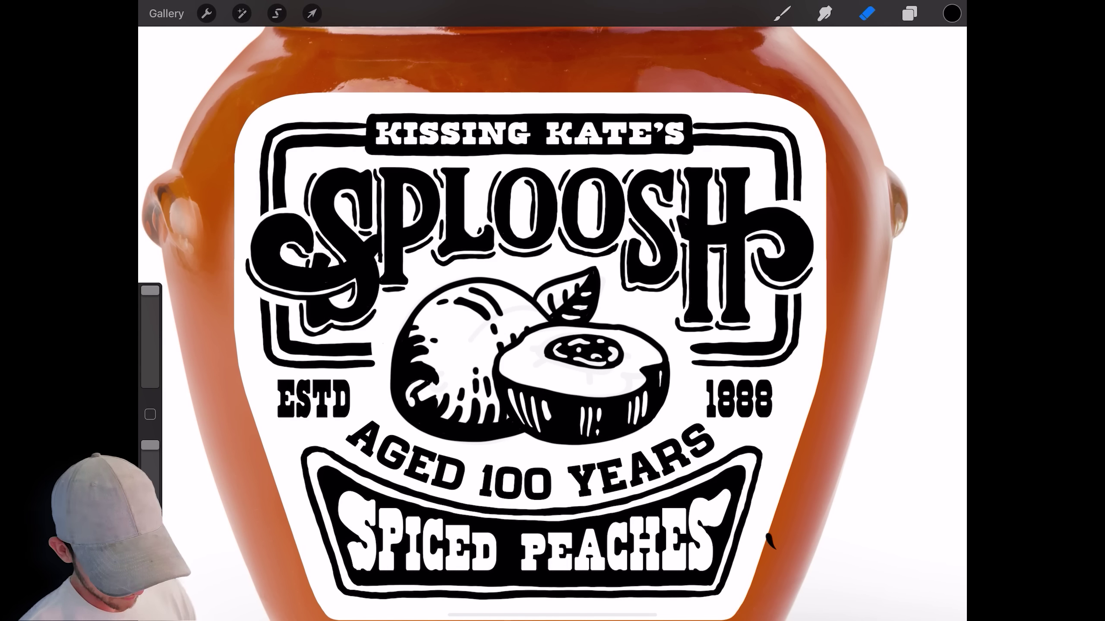
Add detail marks to the halved peach's rim and flesh, and extend the broken ends of the frame toward the peaches.
drag(661, 372, 662, 398)
click(782, 13)
drag(644, 372, 631, 367)
drag(547, 356, 538, 361)
drag(611, 367, 615, 375)
drag(696, 349, 674, 350)
drag(370, 349, 388, 347)
click(867, 13)
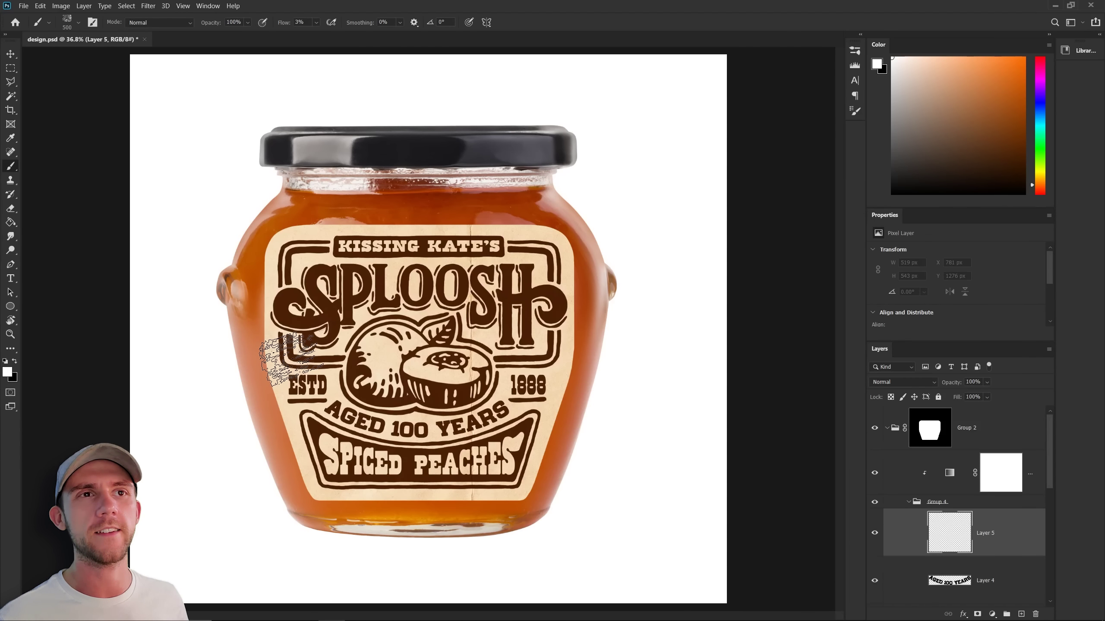
Switch to Photoshop, wear away the label's brown ink with a textured white brush at 3% flow, and save.
mouse_move(287, 362)
mouse_down()
mouse_move(570, 337)
mouse_move(352, 248)
mouse_move(535, 348)
mouse_up()
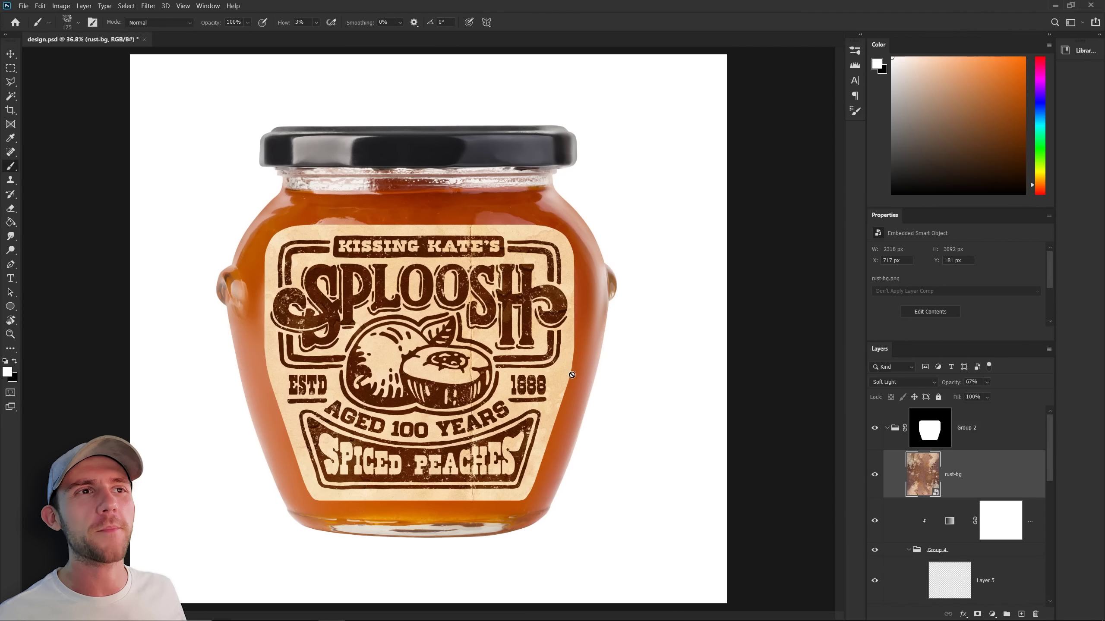
key(ctrl+s)
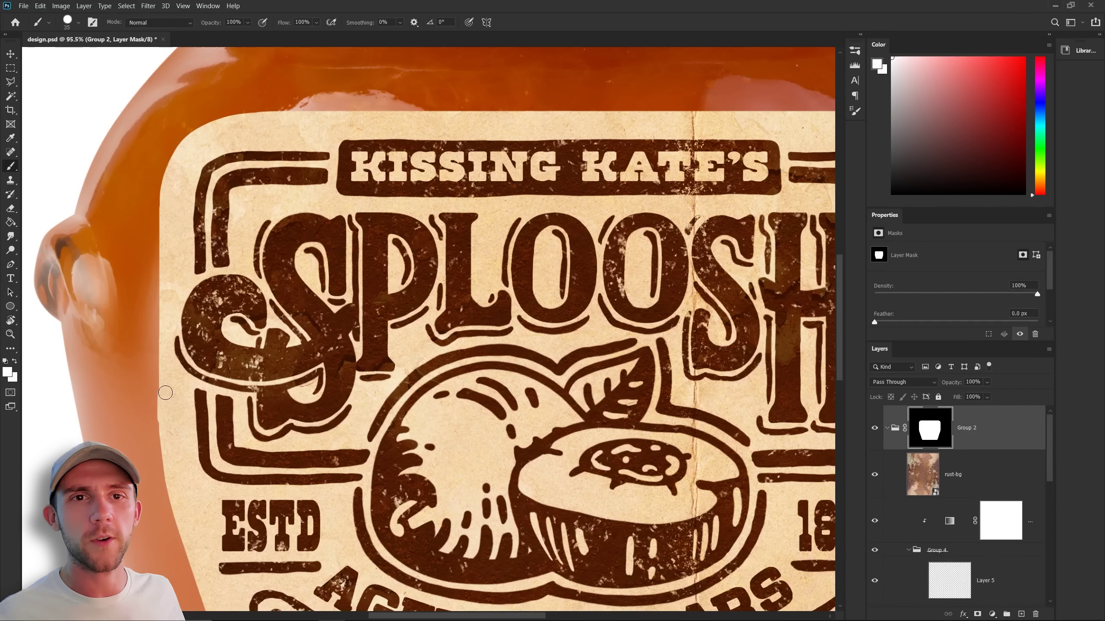
Roughen the label's side, lower and upper edges into worn paper by painting on Group 2's layer mask.
drag(166, 383, 165, 251)
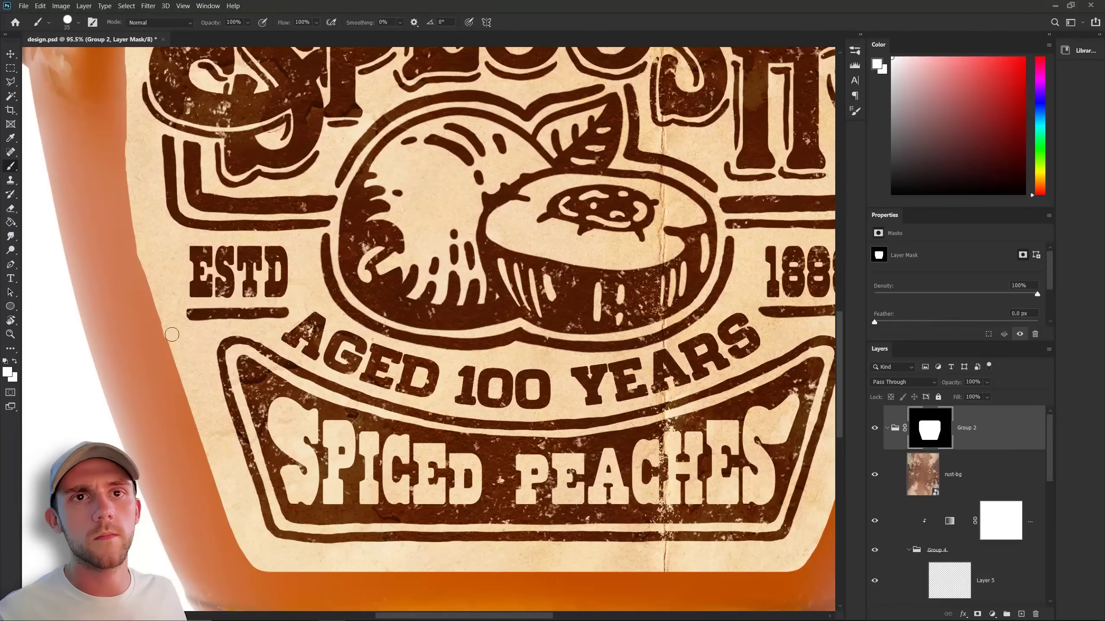
key(x)
drag(215, 467, 216, 497)
drag(539, 418, 525, 487)
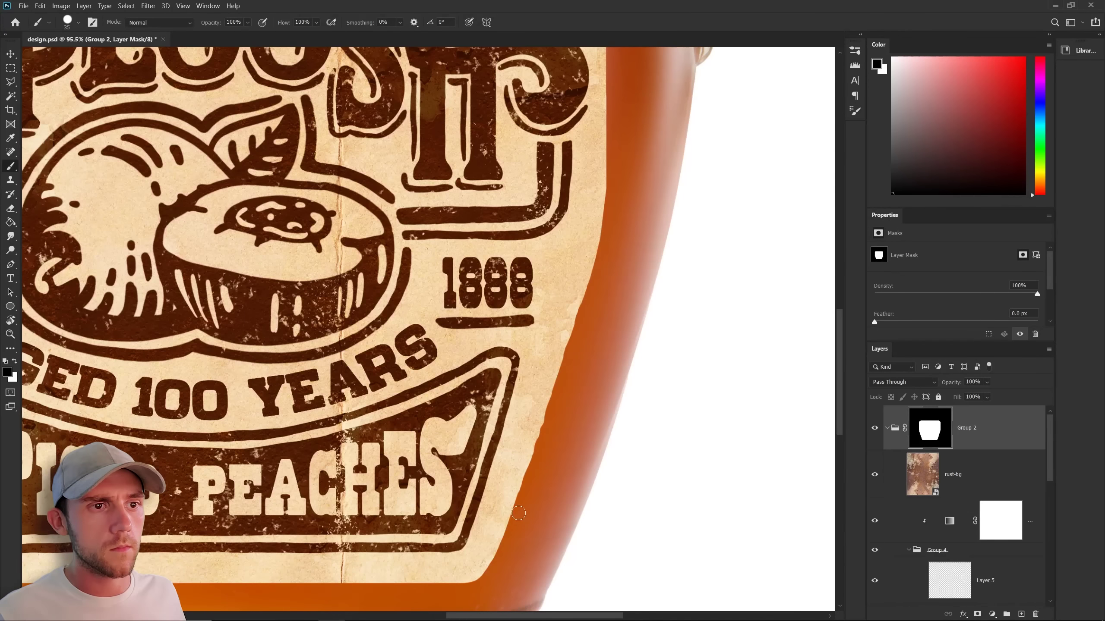
drag(331, 454, 379, 455)
key(x)
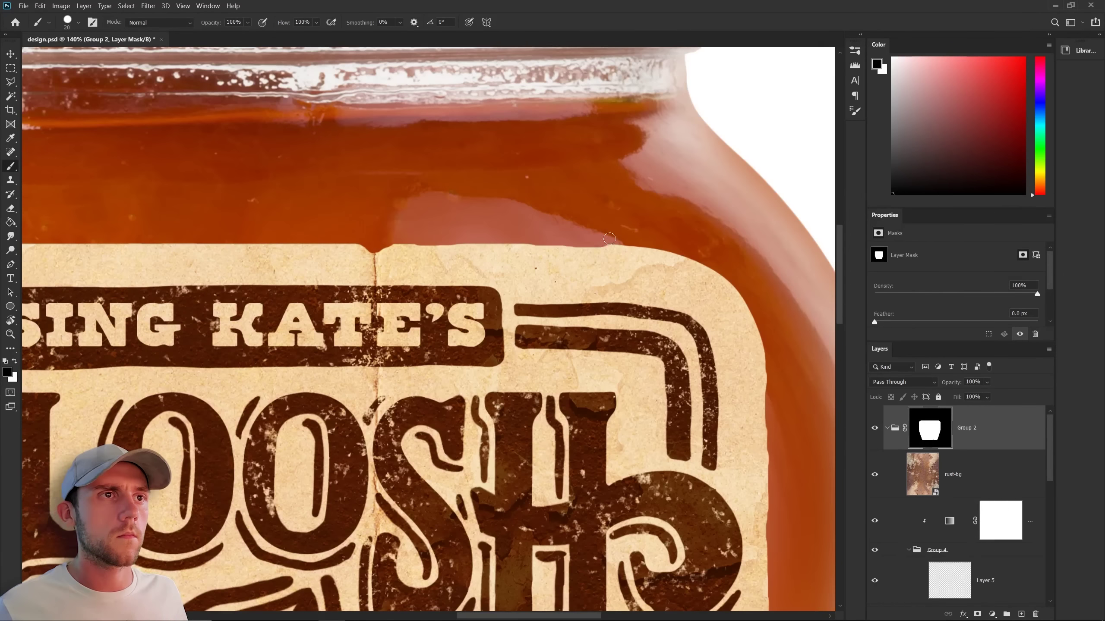
drag(281, 331, 415, 263)
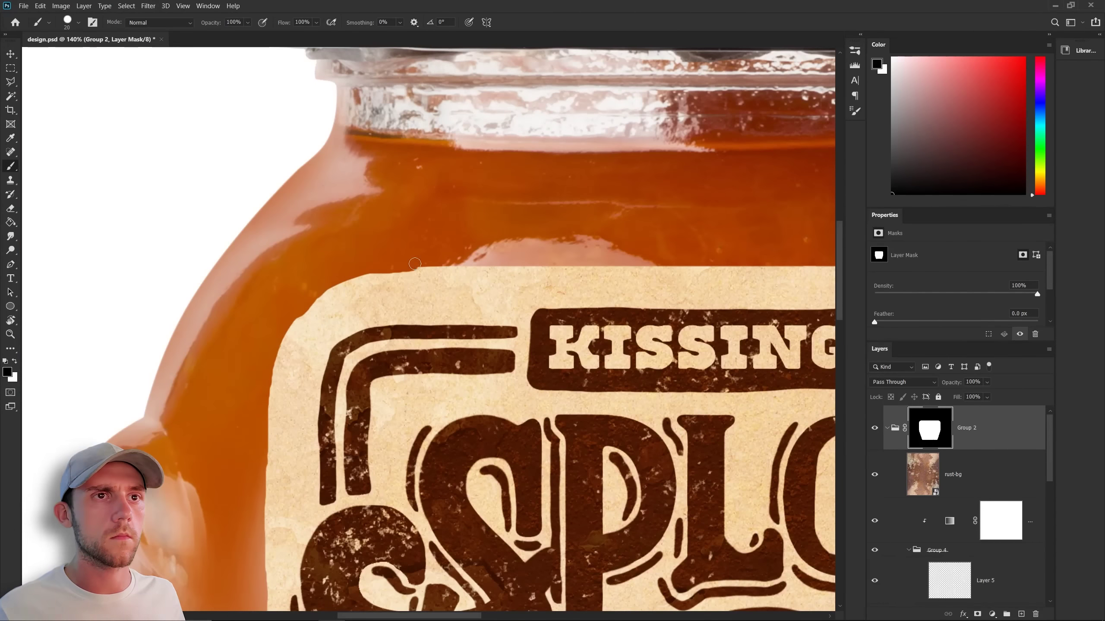
scroll(414, 264, down, 8)
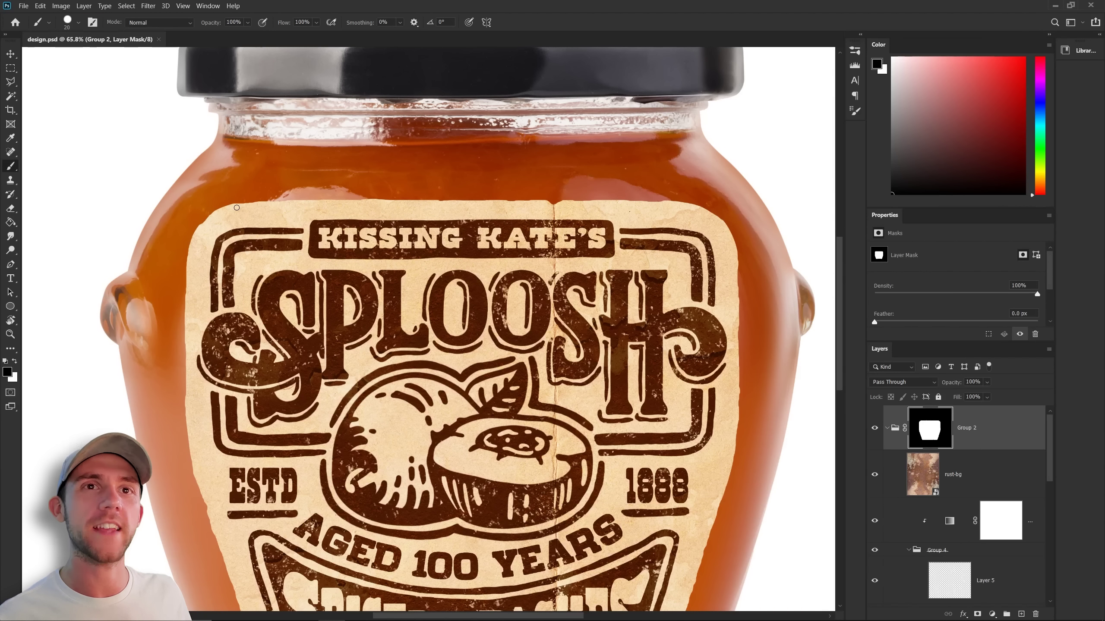
Paint a pale curled edge on the label's upper-left corner on a new layer, and shade beneath it at 14% brush opacity on a Multiply layer.
key(ctrl+shift+alt+n)
alt+click(217, 212)
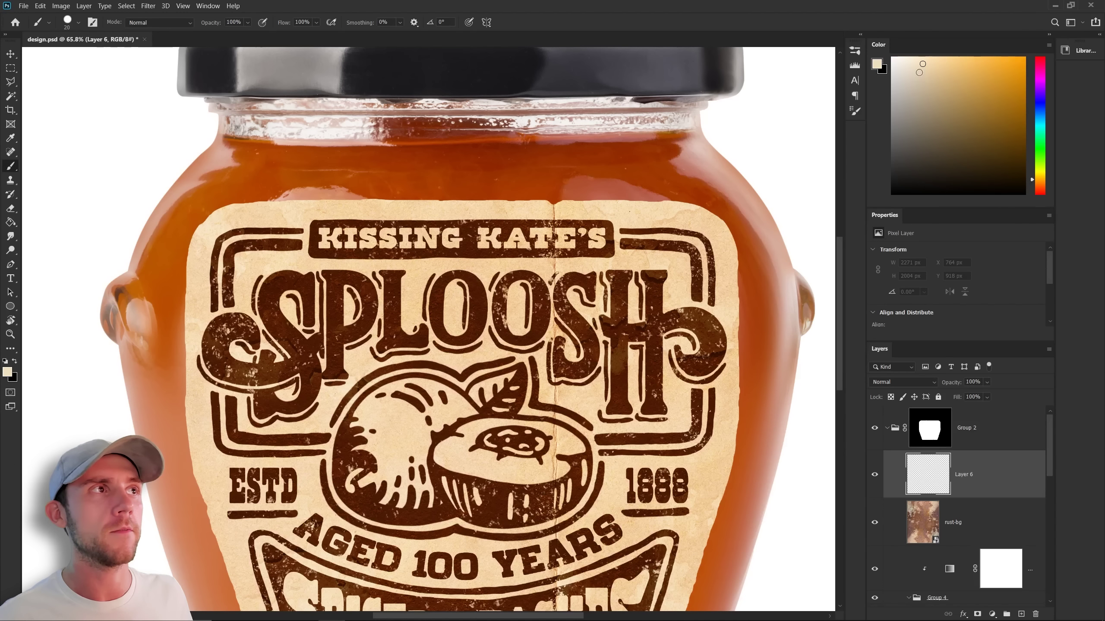
click(906, 59)
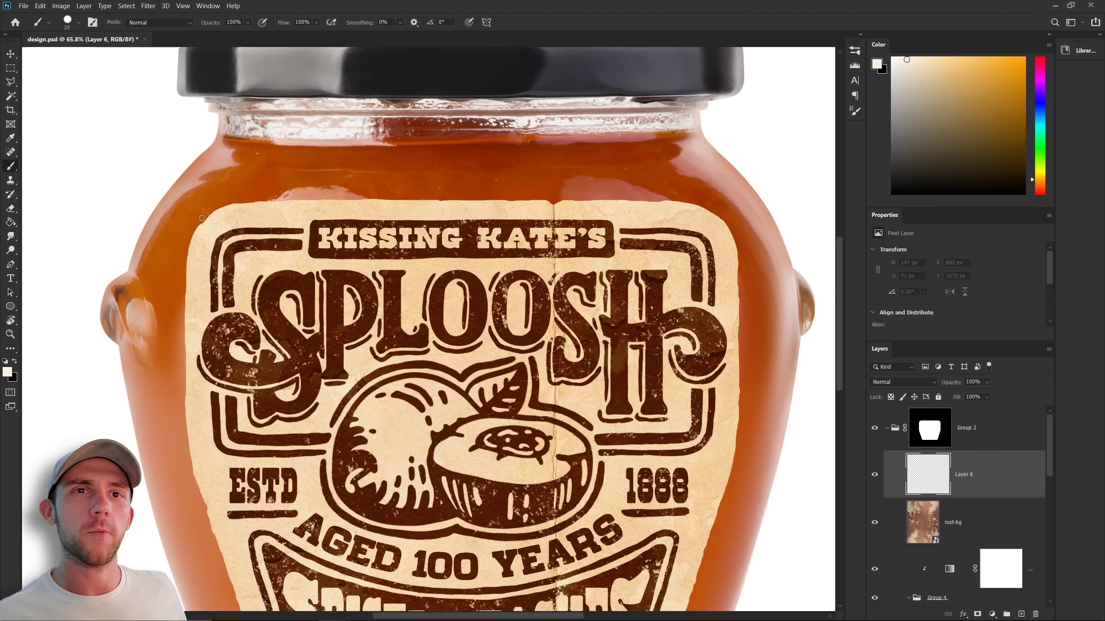
drag(180, 234, 254, 201)
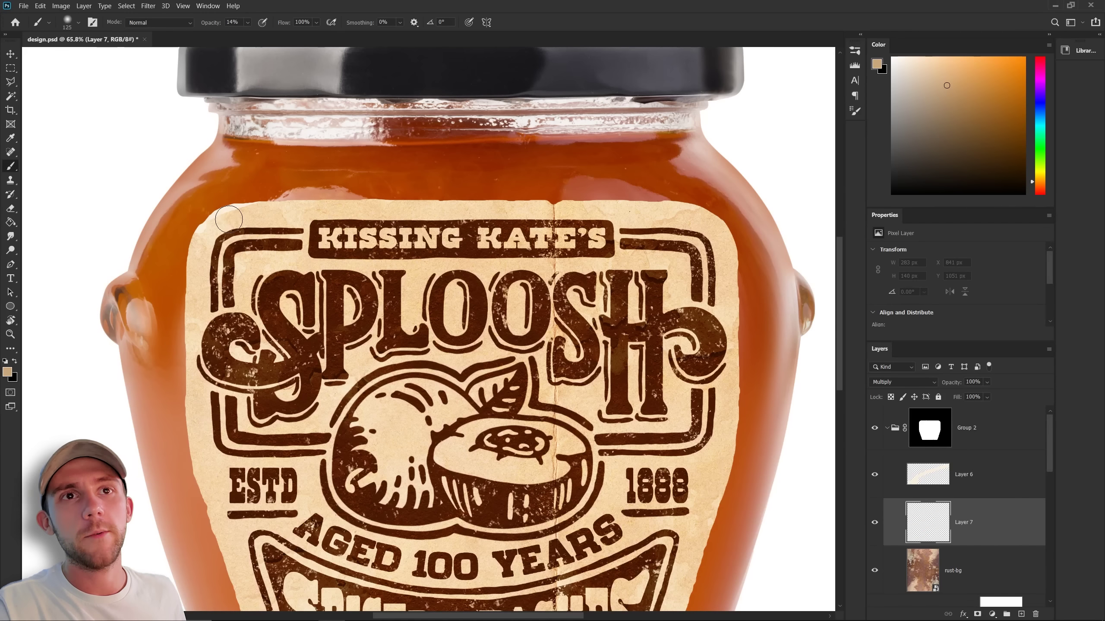
key(bracketright)
click(230, 217)
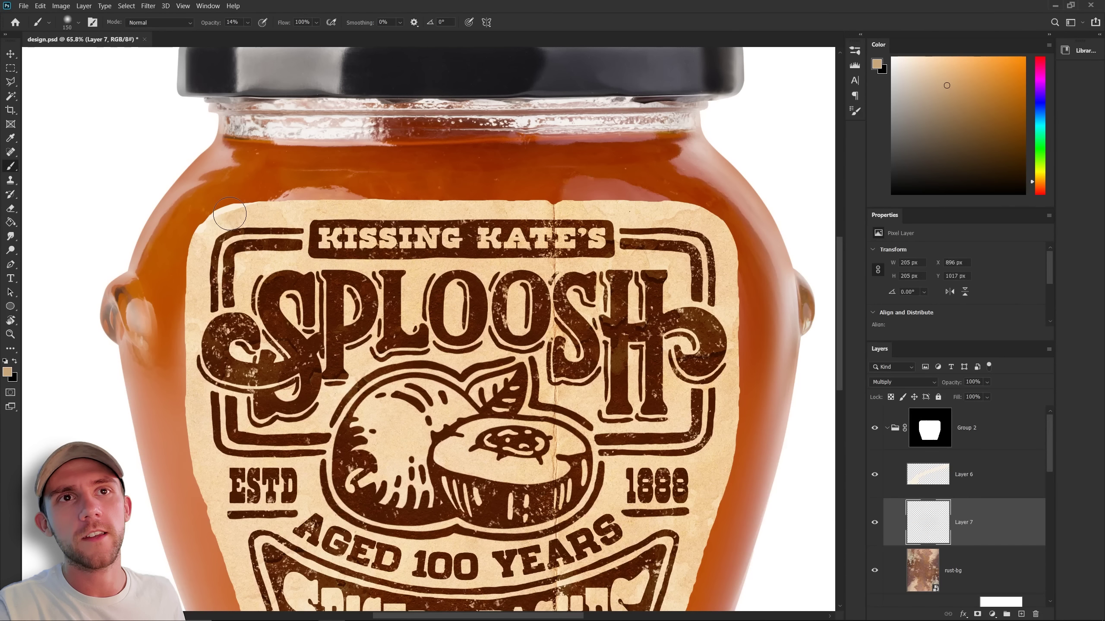
drag(237, 213, 207, 230)
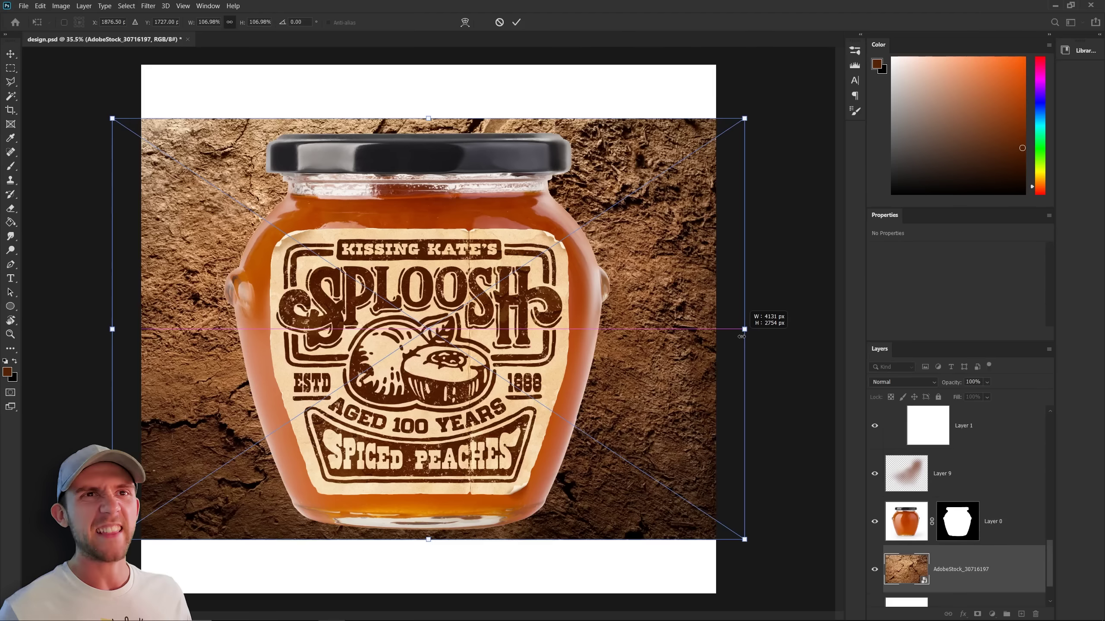
Place the cracked-earth image AdobeStock_30716197 behind the jar and paint a soft dark shadow beside the jar's right side.
drag(740, 348, 827, 348)
key(Return)
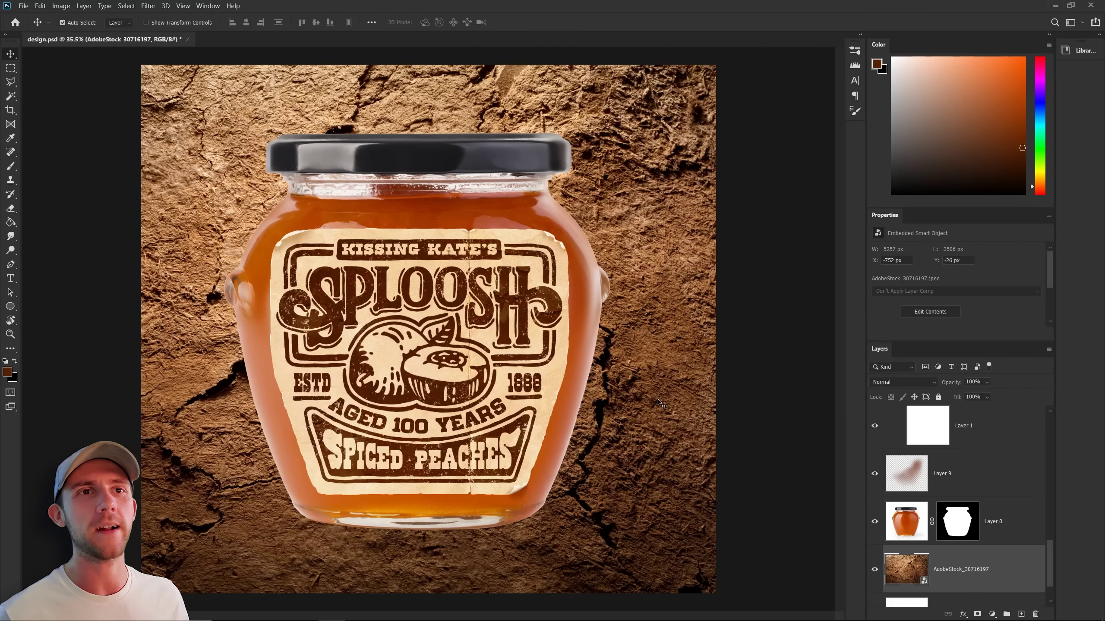
key(b)
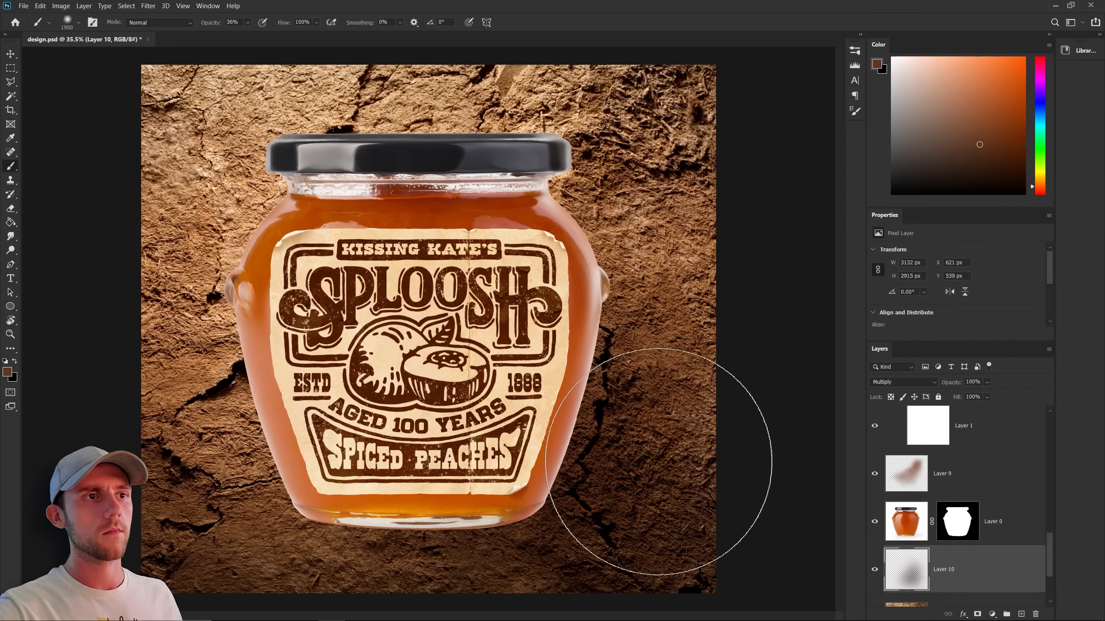
drag(661, 457, 557, 359)
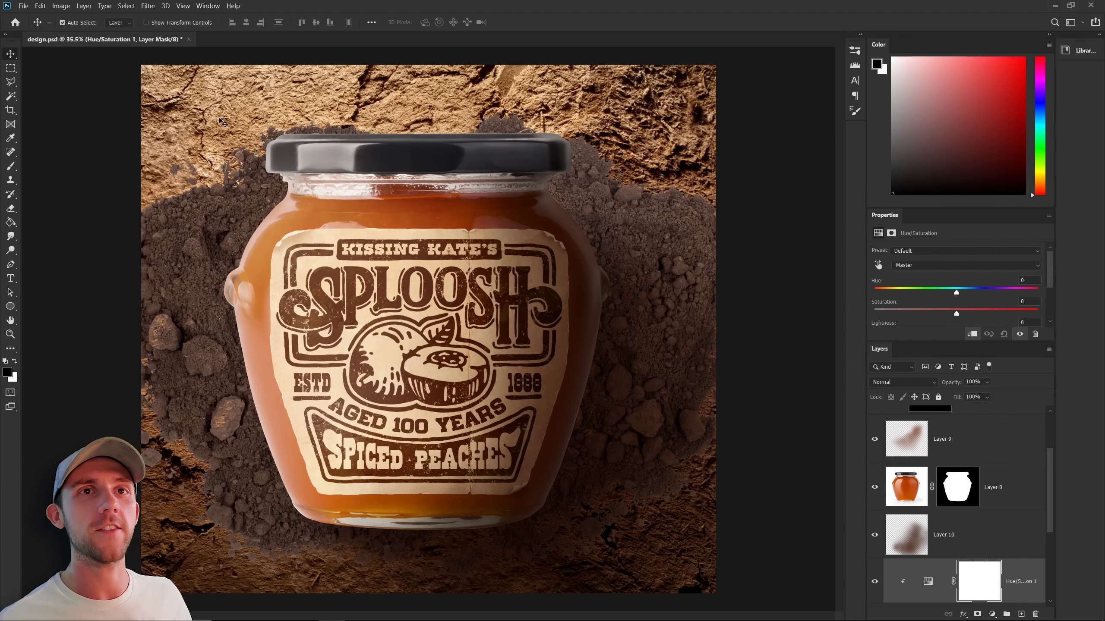
Recolor the loose soil with clipped Hue/Saturation at hue 26, saturation 35, lightness +15, and mask its outer edges into the cracked earth.
drag(956, 317, 974, 319)
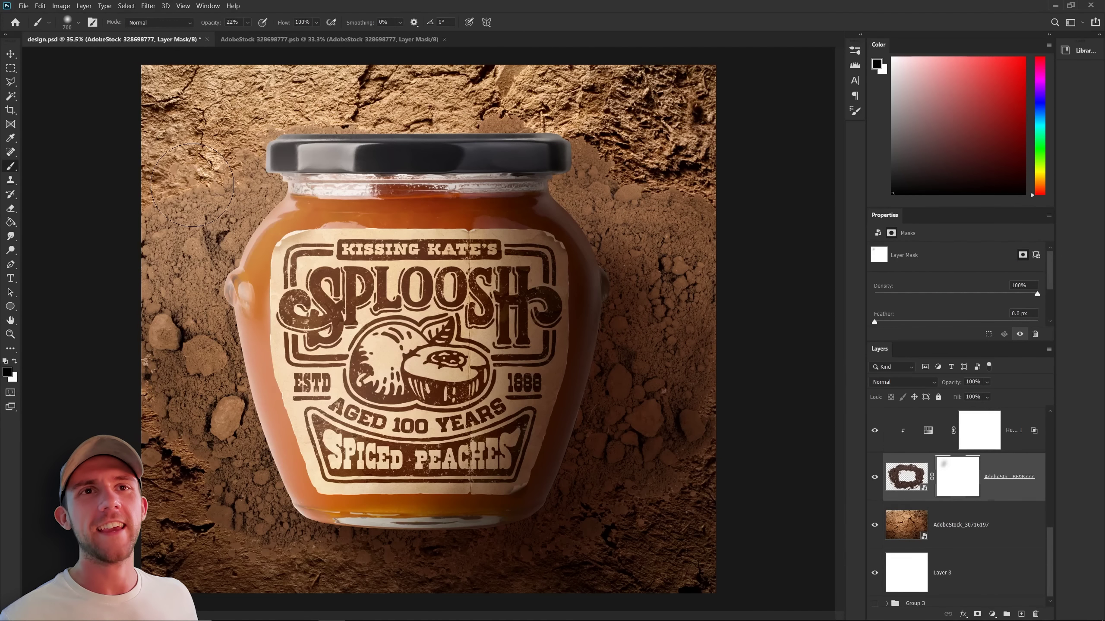
drag(192, 185, 173, 211)
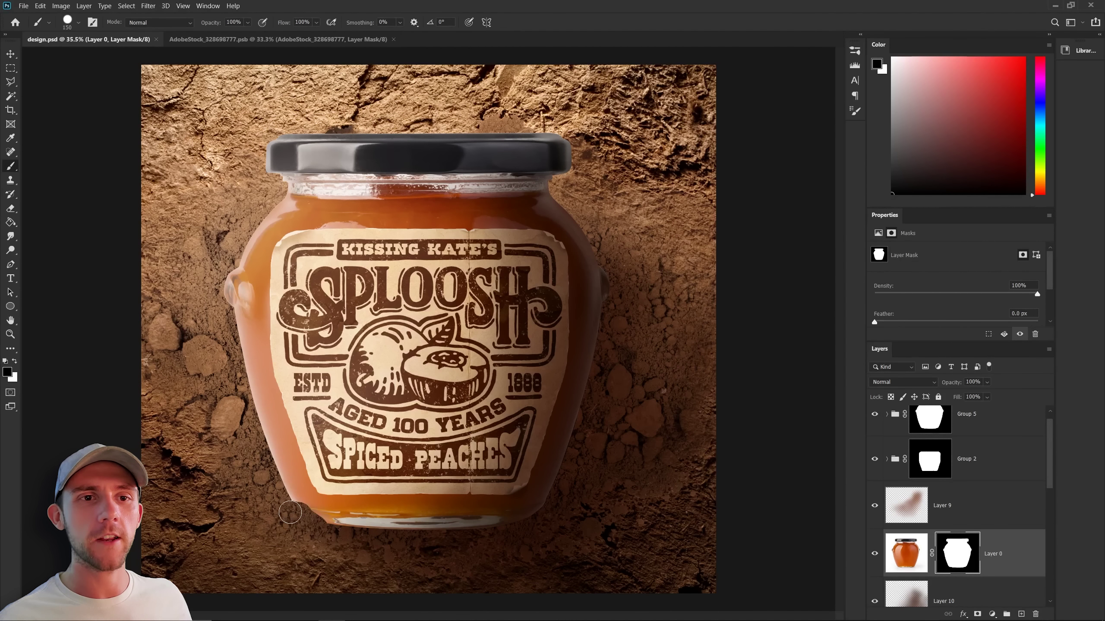
Mask away the jar's lower corners on Layer 0 so it sits partly buried, and shade the soil along its left side.
mouse_move(287, 500)
mouse_down()
mouse_move(318, 500)
mouse_move(357, 538)
mouse_up()
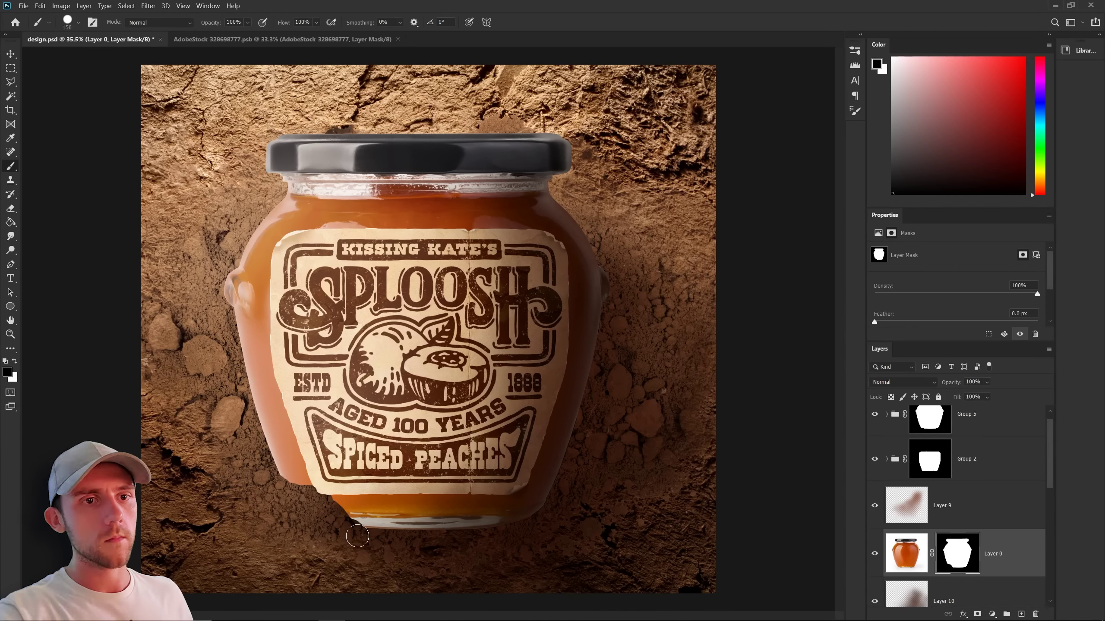
drag(540, 510, 509, 516)
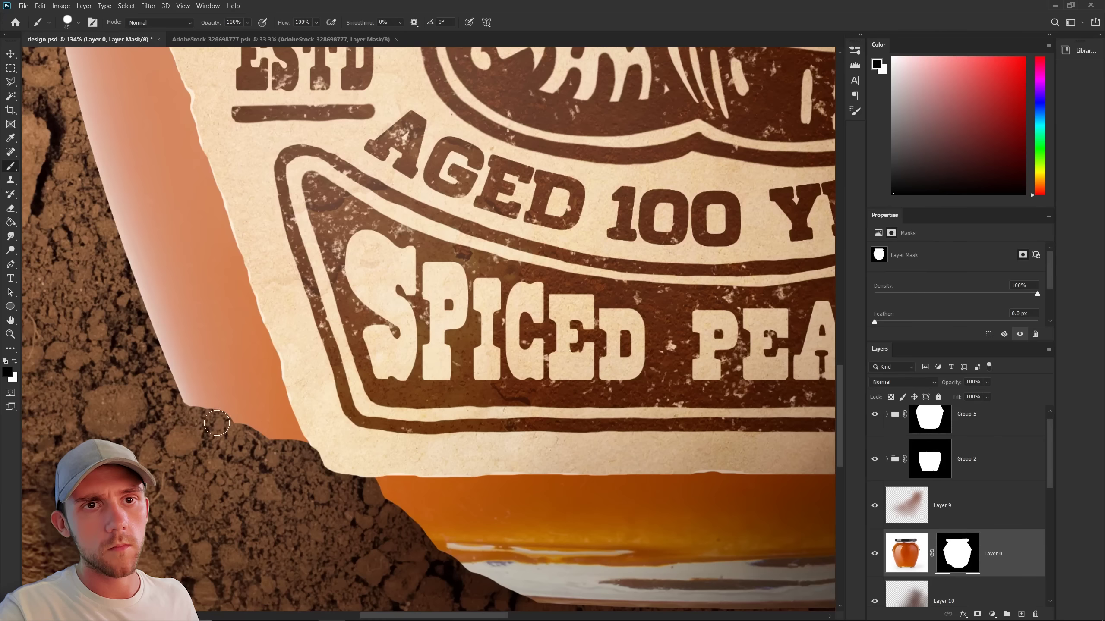
drag(276, 435, 185, 400)
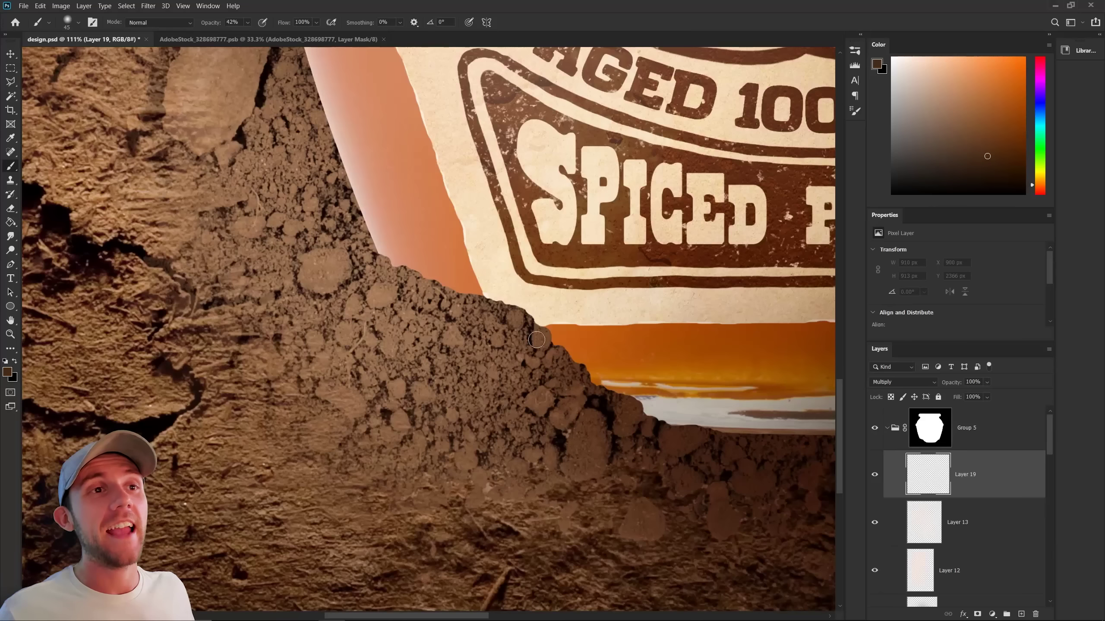
Paint a dark contact shadow at 42% opacity on a Multiply layer where the soil overlaps the jar's lower-left edge.
scroll(537, 340, up, 1)
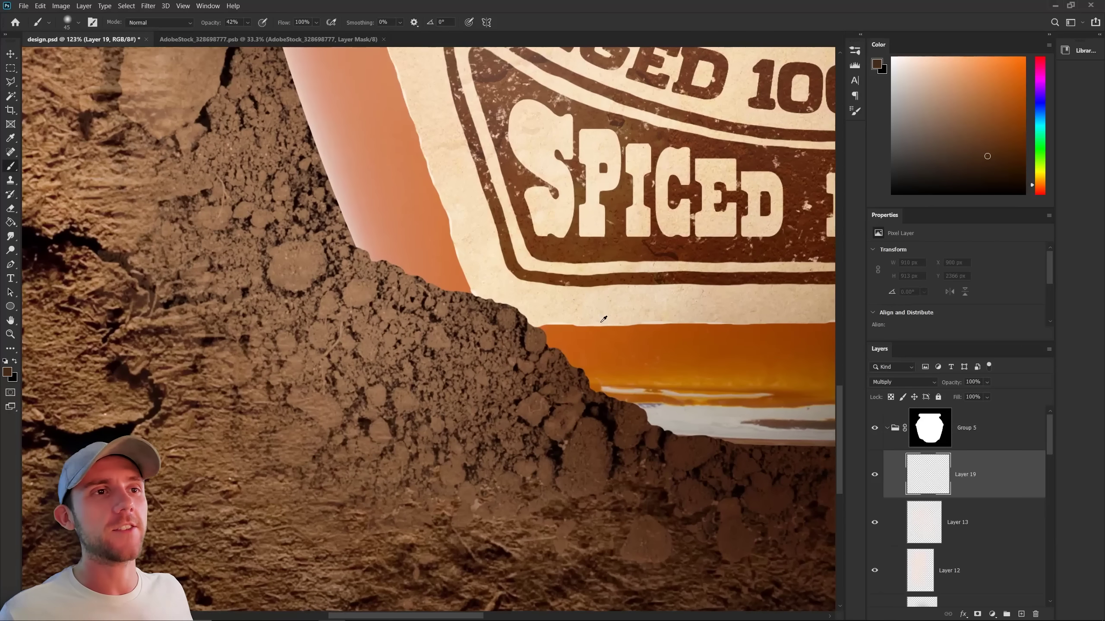
drag(606, 318, 495, 317)
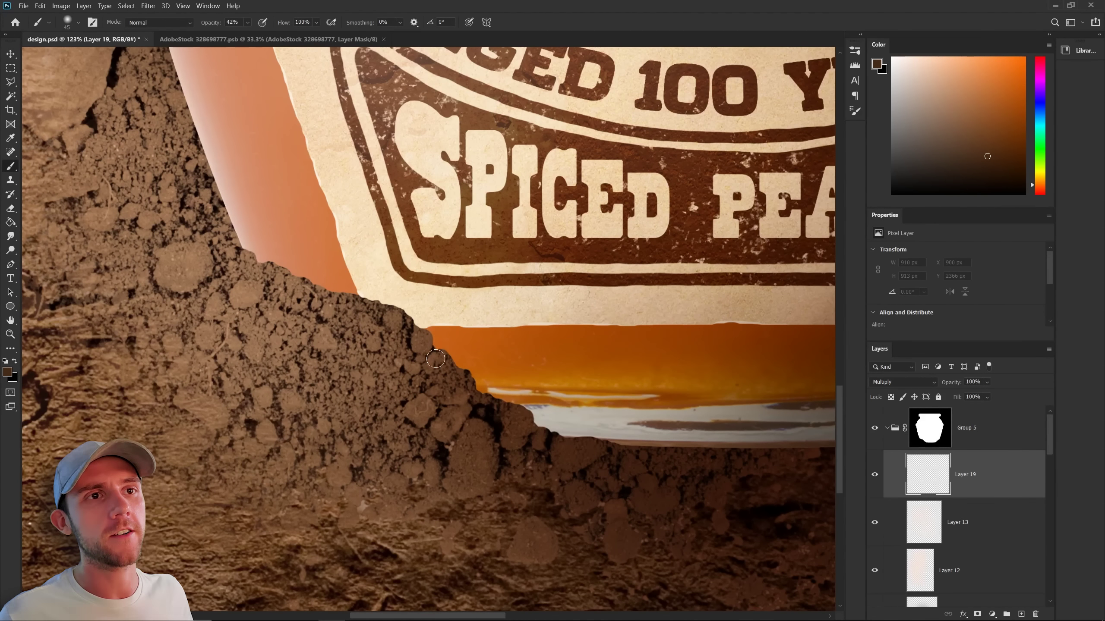
drag(429, 340, 507, 420)
drag(243, 241, 354, 315)
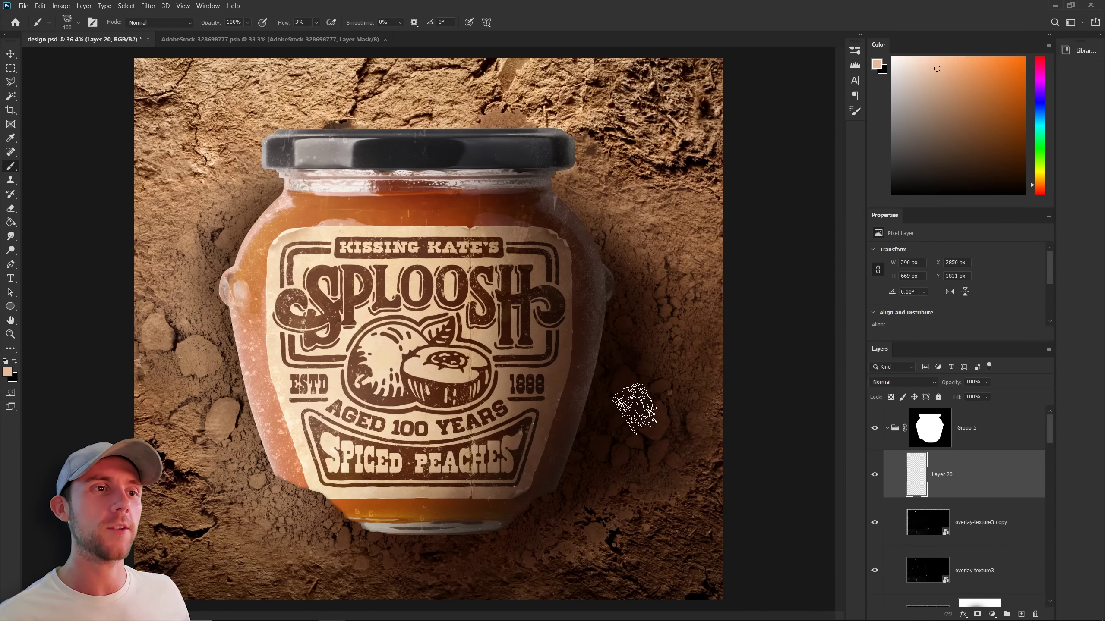
Dust the jar's sides, base and shoulders with a textured peach brush at 3% flow, and darken the right side's dust on a clipped layer.
mouse_move(616, 453)
mouse_down()
mouse_move(606, 272)
mouse_move(496, 538)
mouse_up()
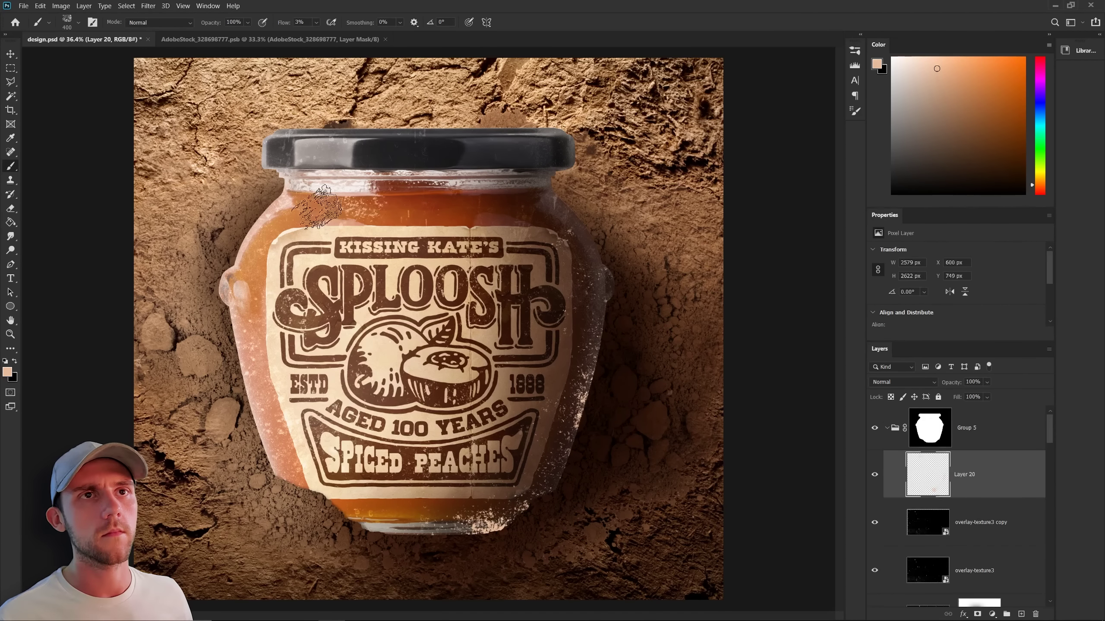
mouse_move(313, 205)
mouse_down()
mouse_move(509, 186)
mouse_move(579, 206)
mouse_up()
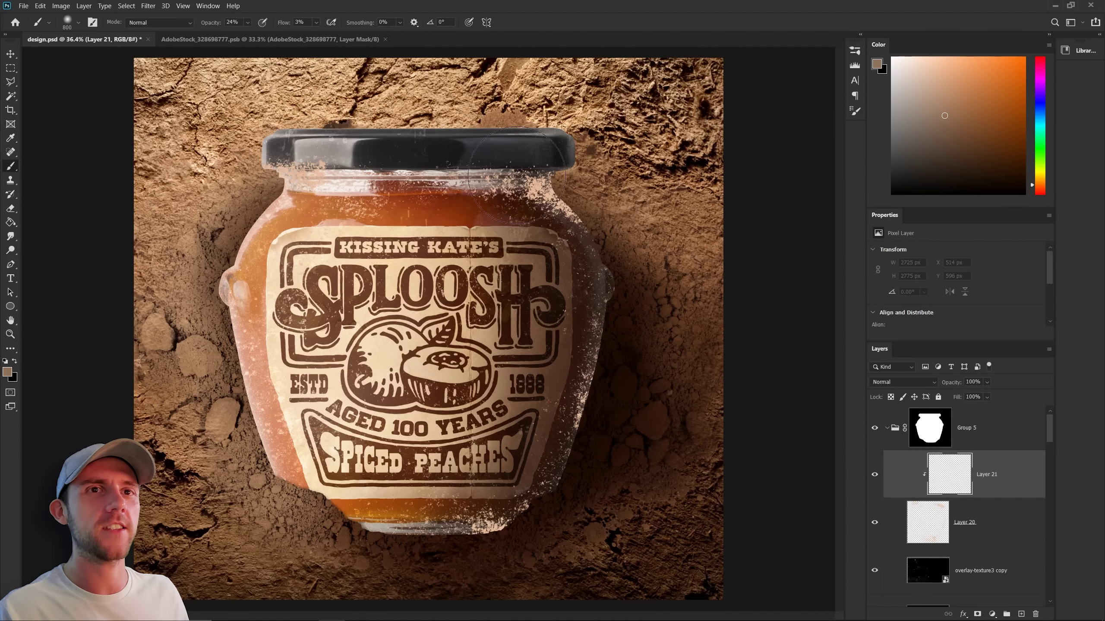
mouse_move(572, 203)
mouse_down()
mouse_move(605, 270)
mouse_move(518, 510)
mouse_up()
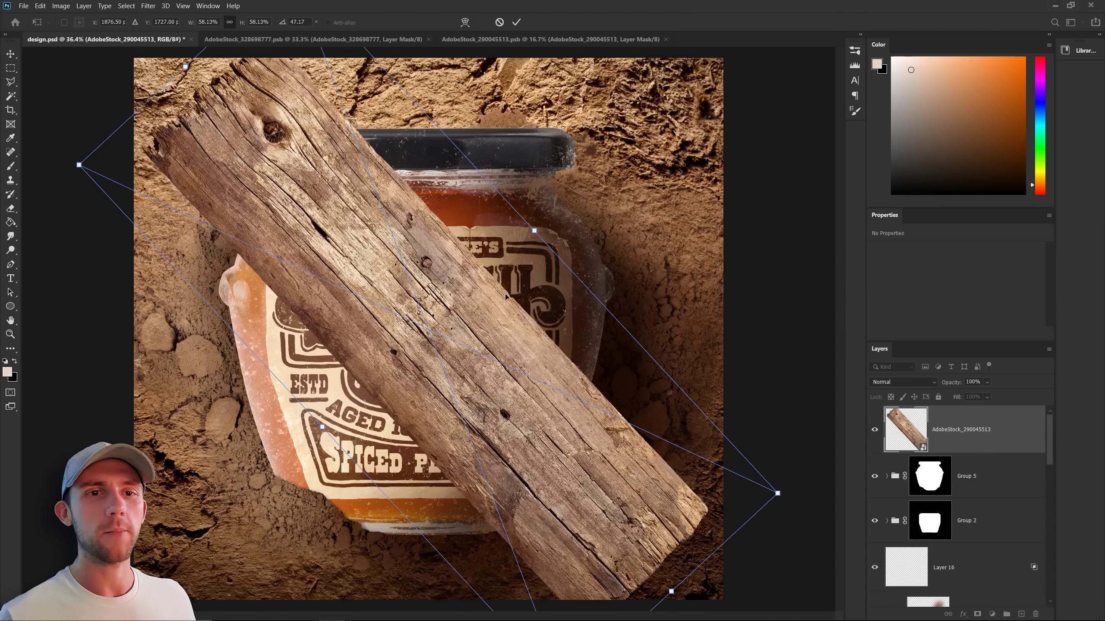
Scale the weathered wood plank to 58.13%, rotate it 47.17° and place it across the scene's lower-left corner.
drag(500, 308, 205, 508)
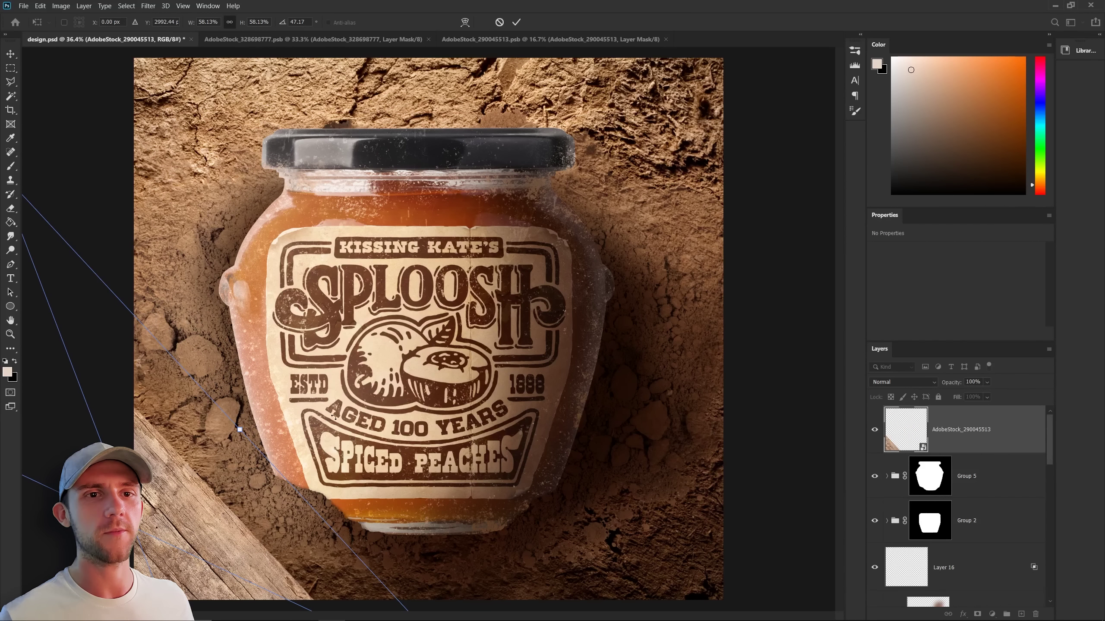
drag(144, 429, 274, 546)
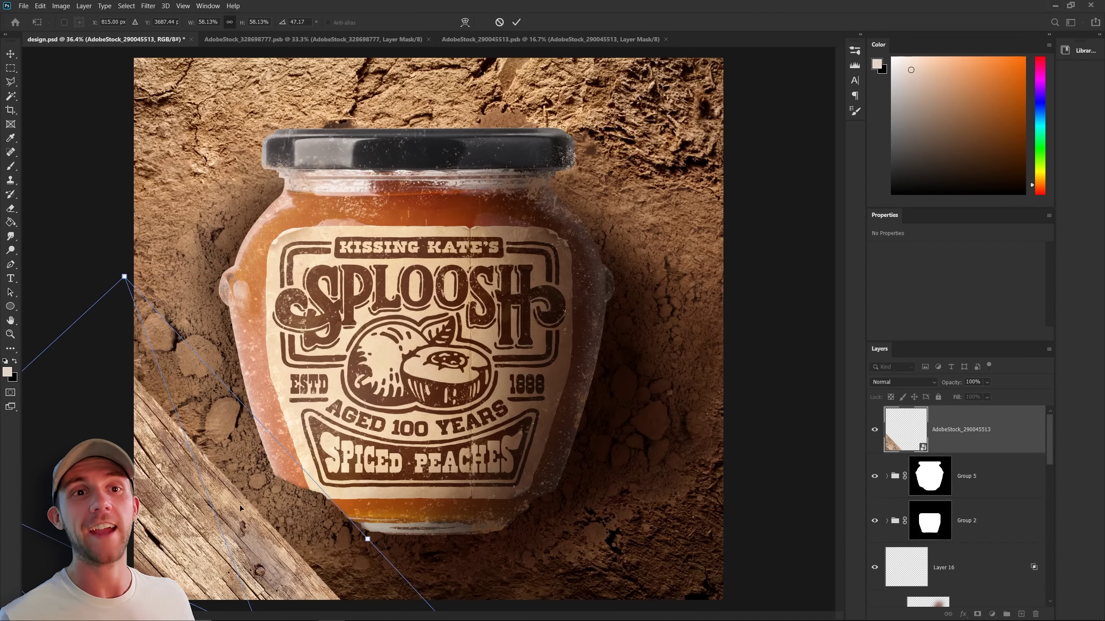
key(Return)
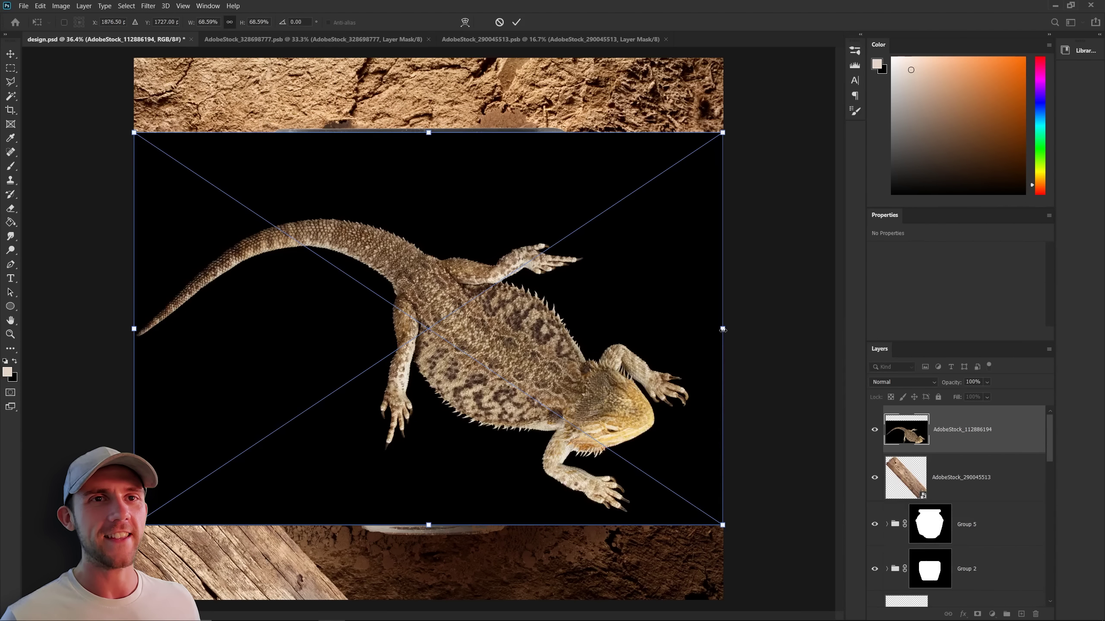
Scale the lizard to 65.33%, rotate it to -151.92° and position it so its tail crosses the scene's upper-right corner.
drag(723, 329, 796, 326)
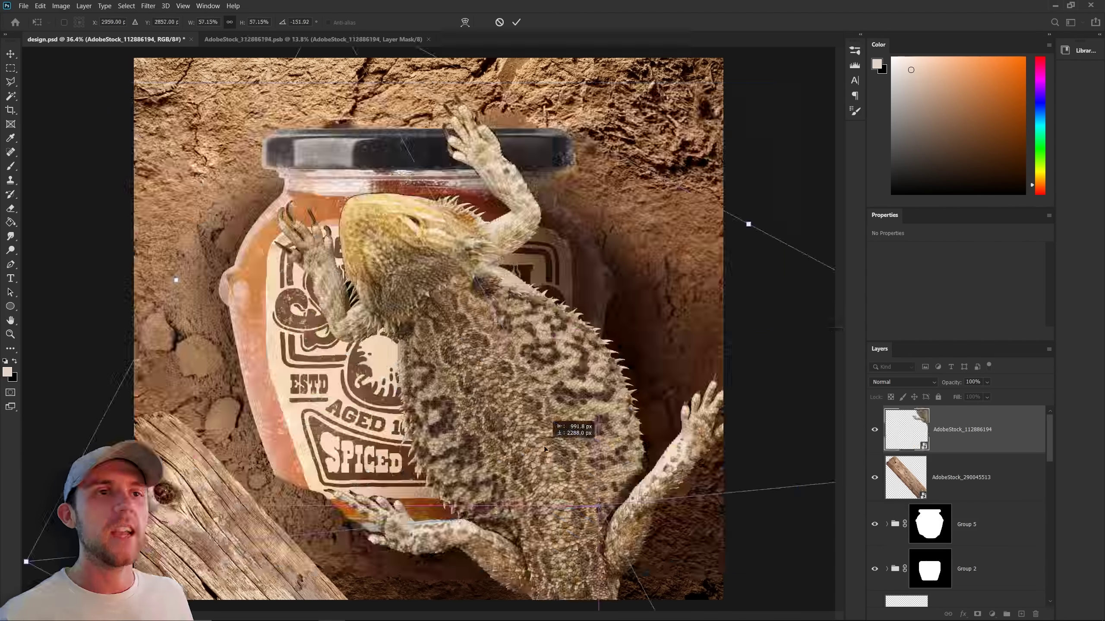
drag(545, 449, 598, 165)
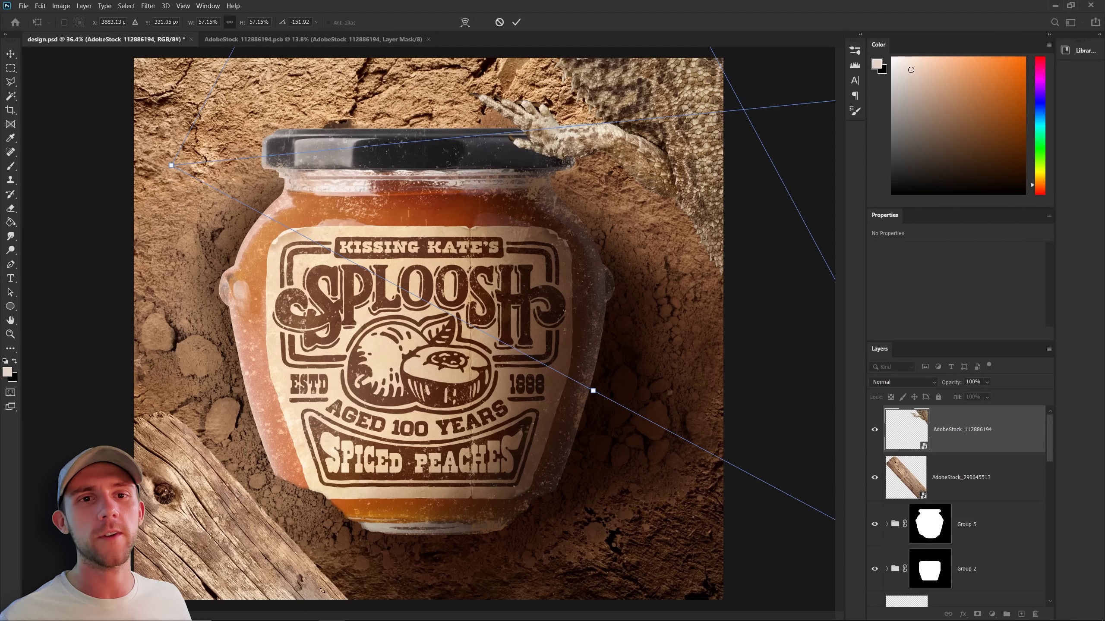
drag(660, 170, 661, 171)
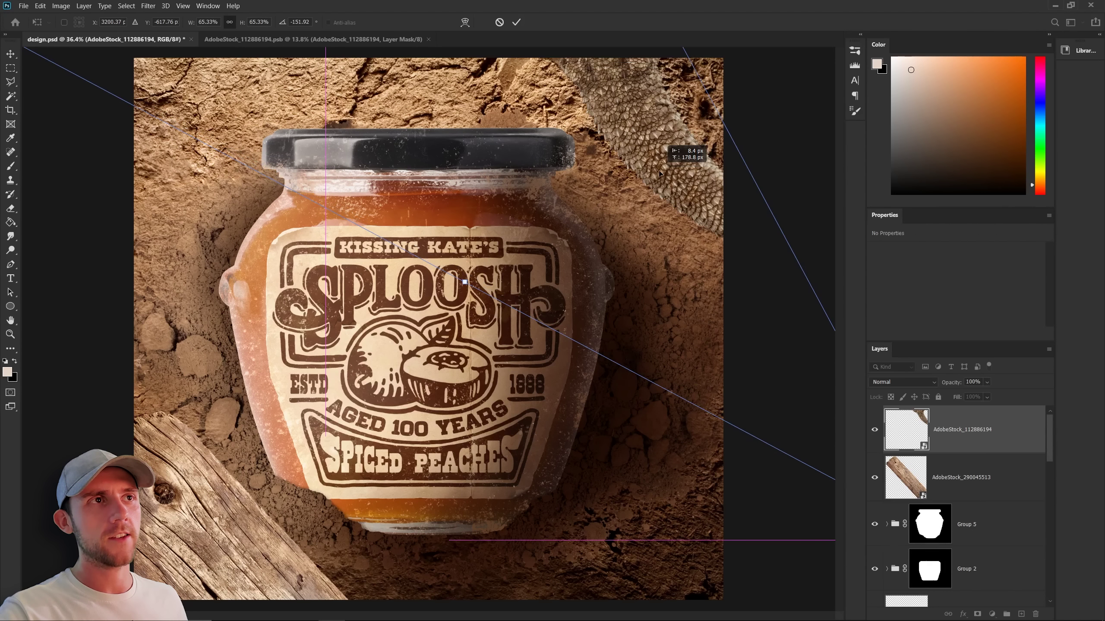
key(Return)
Duplicate the lizard and transform the copy so its foot reaches into the scene above the jar's lid.
key(ctrl+j)
key(ctrl+t)
drag(462, 310, 574, 314)
drag(670, 93, 682, 120)
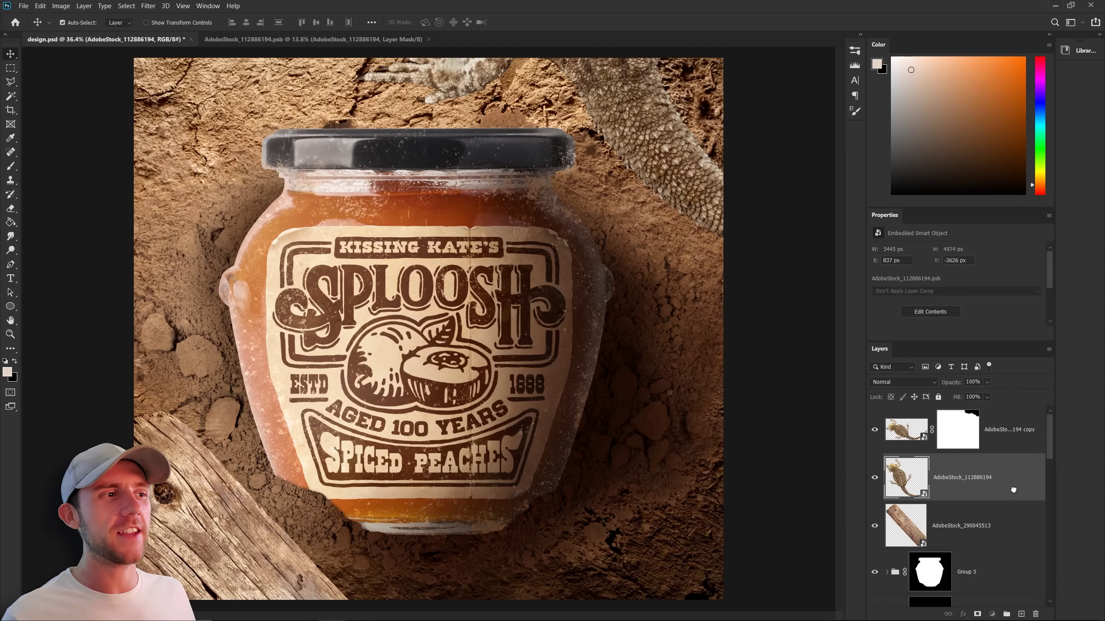
Duplicate the lizard for a tail tip at the lower right and curl the tip upward beside the jar with Puppet Warp.
key(ctrl+j)
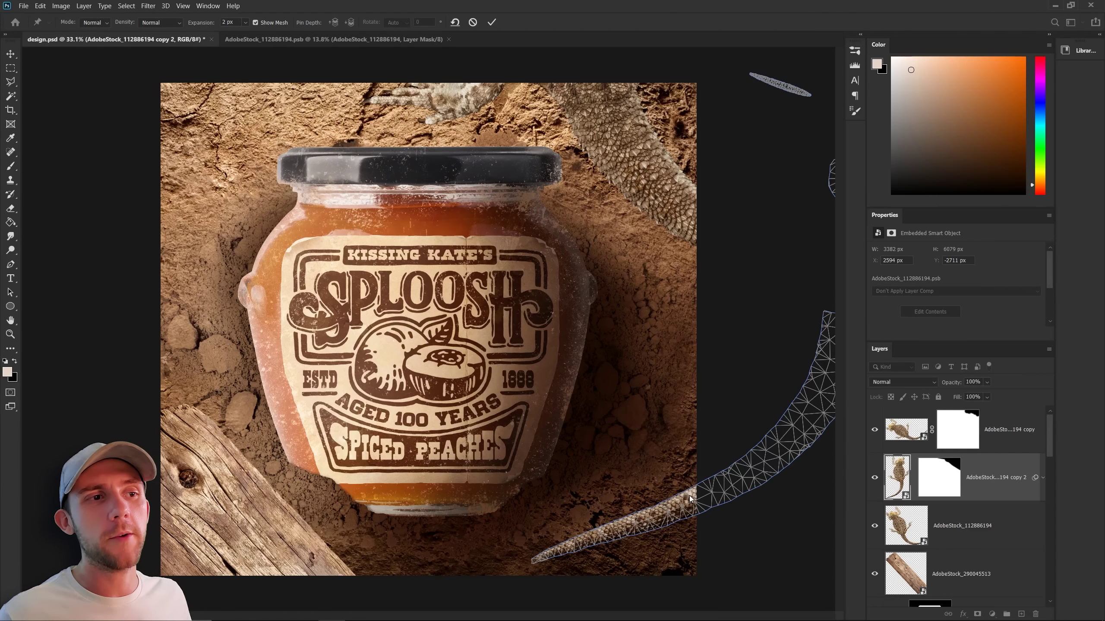
click(778, 451)
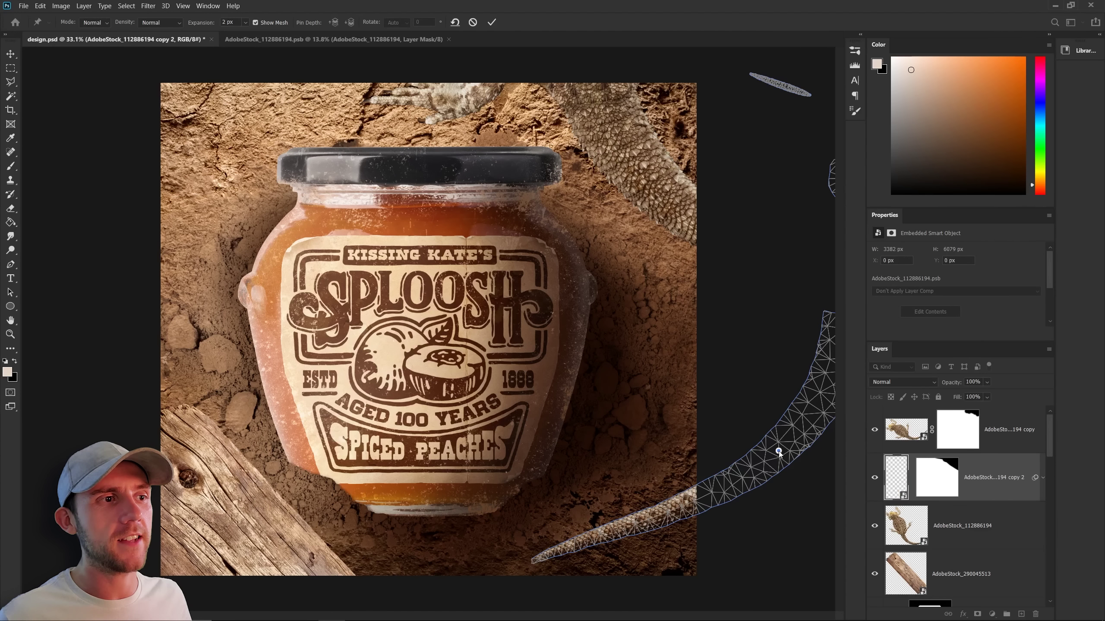
click(682, 510)
drag(556, 551, 594, 465)
drag(682, 510, 677, 524)
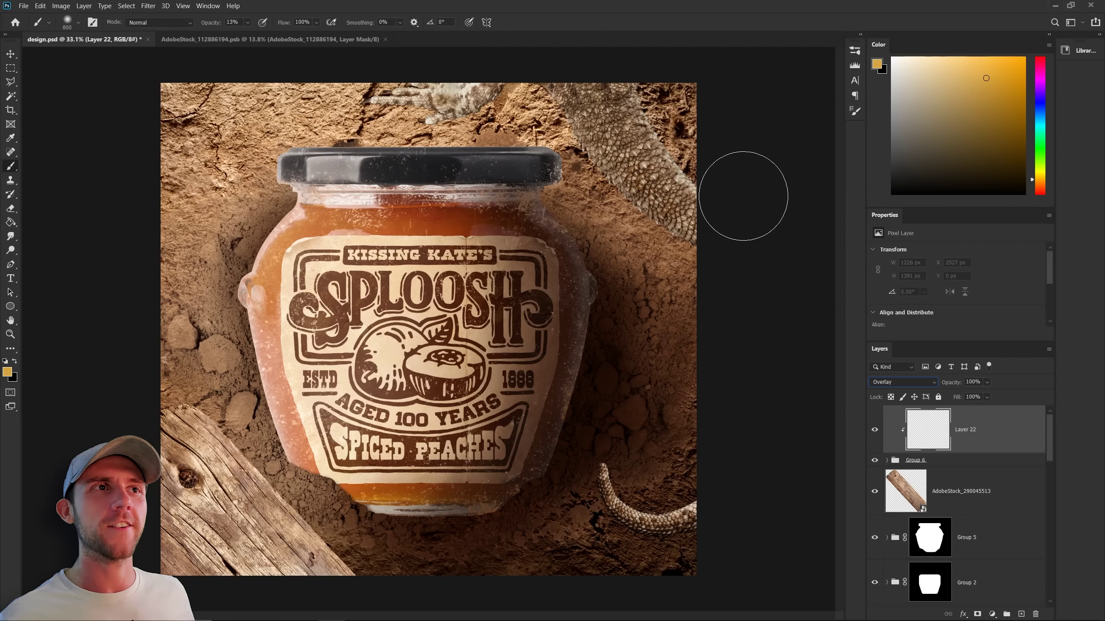
Tint the lizard's tail, tail tip and foot golden yellow and orange at 13% brush opacity on a clipped Overlay layer.
drag(682, 189, 617, 108)
drag(669, 518, 624, 499)
drag(454, 102, 397, 104)
click(1039, 183)
click(1003, 77)
key(bracketleft)
key(bracketleft)
key(bracketleft)
key(bracketleft)
drag(583, 105, 689, 211)
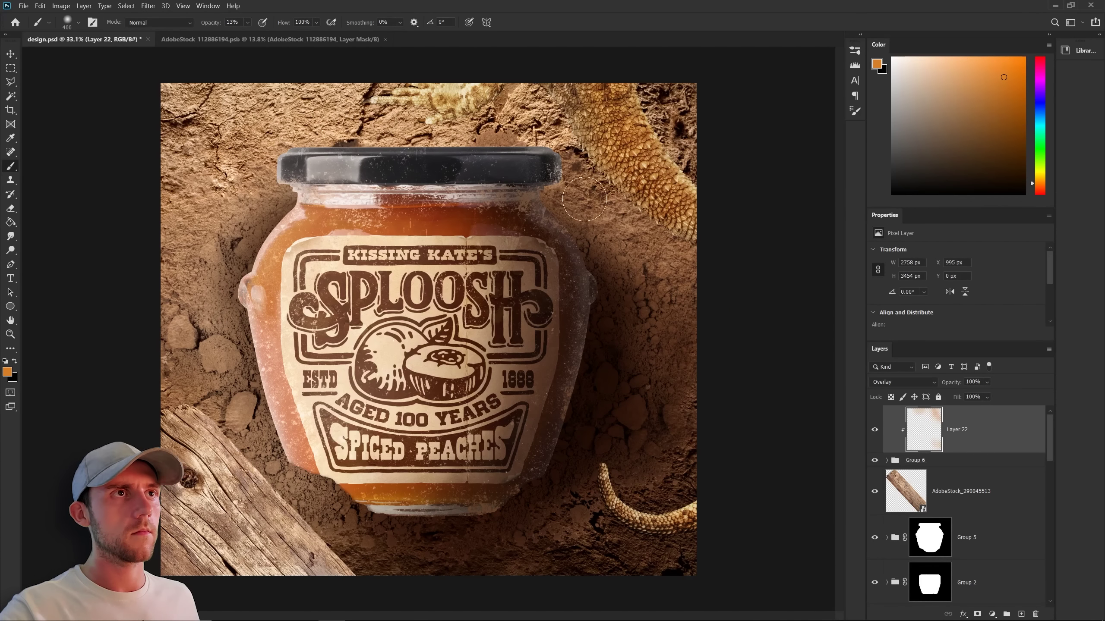
Add a deeper red-orange tint over the curled tail tip and the thick tail on the Overlay layer.
click(1040, 188)
click(1016, 89)
drag(683, 525, 602, 479)
drag(670, 208, 583, 94)
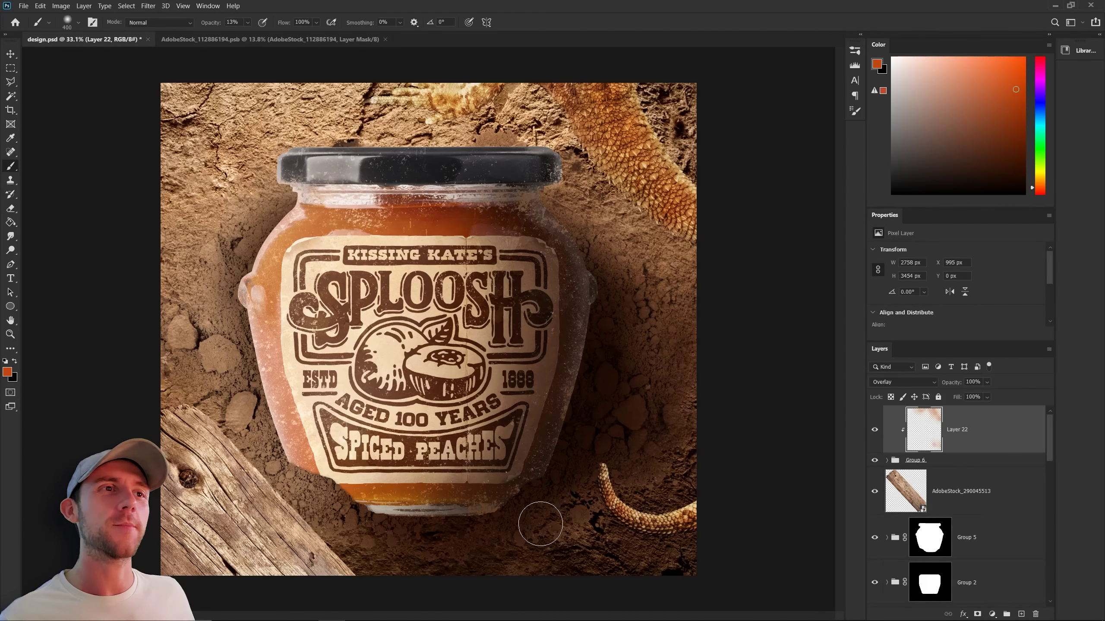